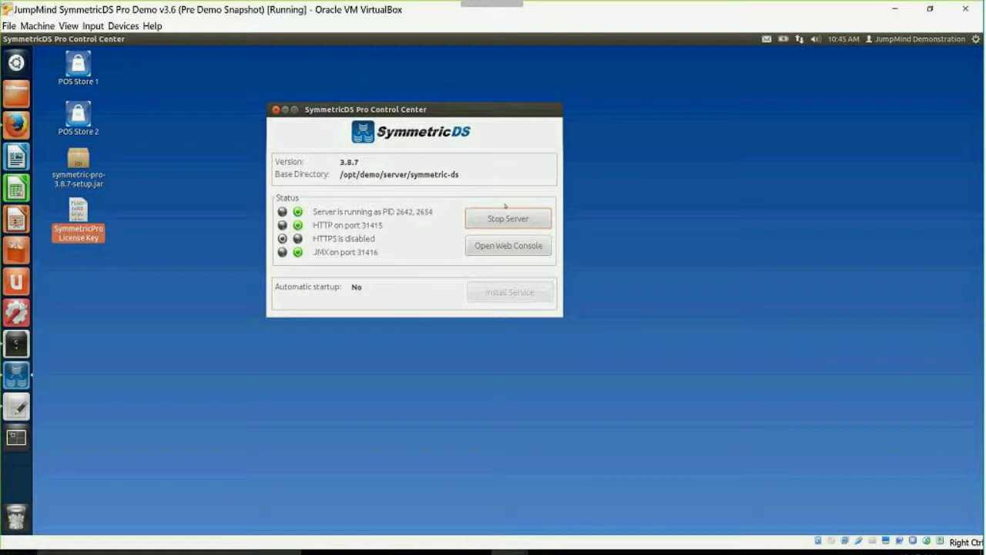
Launch the SymmetricDS web console for the running server from Control Center.
click(501, 246)
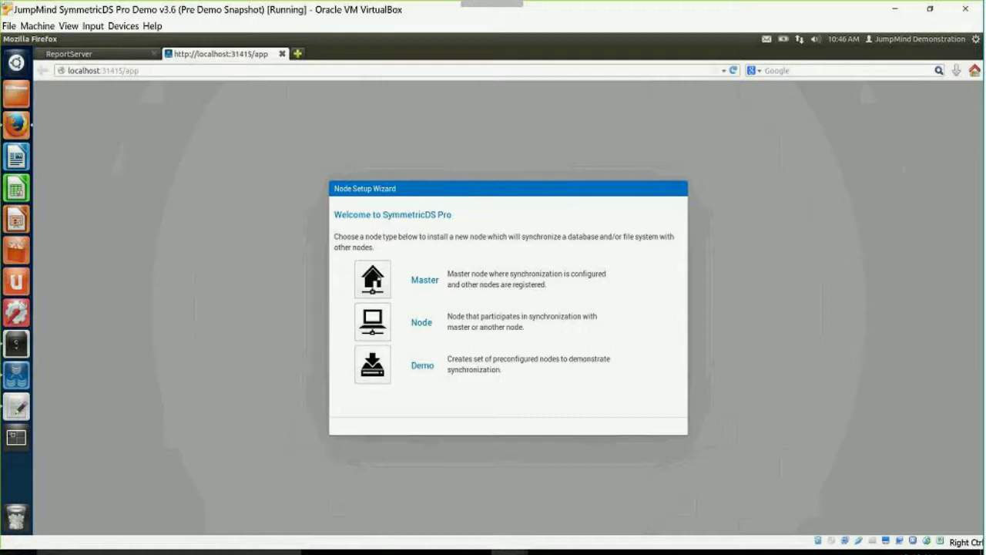
Set up a master node on MySQL with connection URL localhost:3306/server.
click(377, 279)
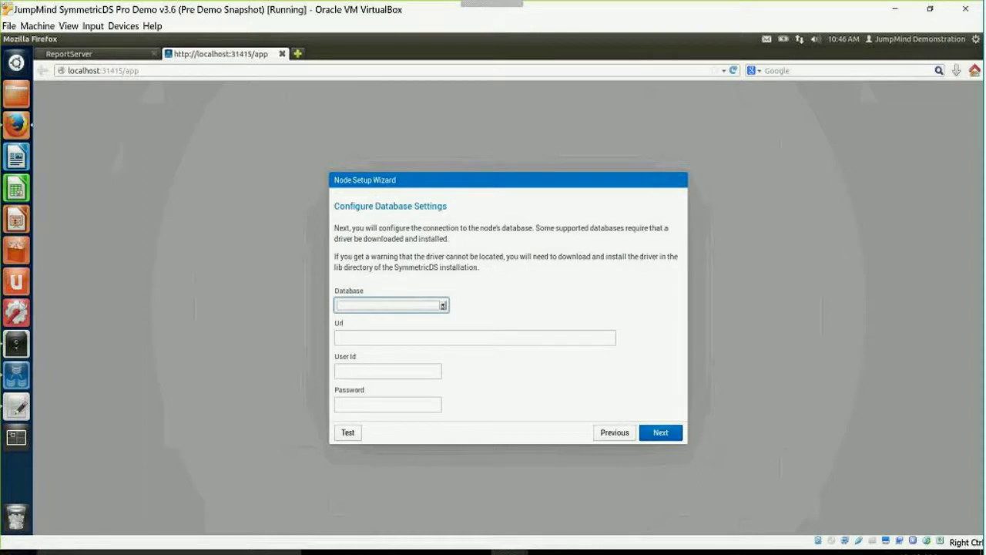
click(443, 305)
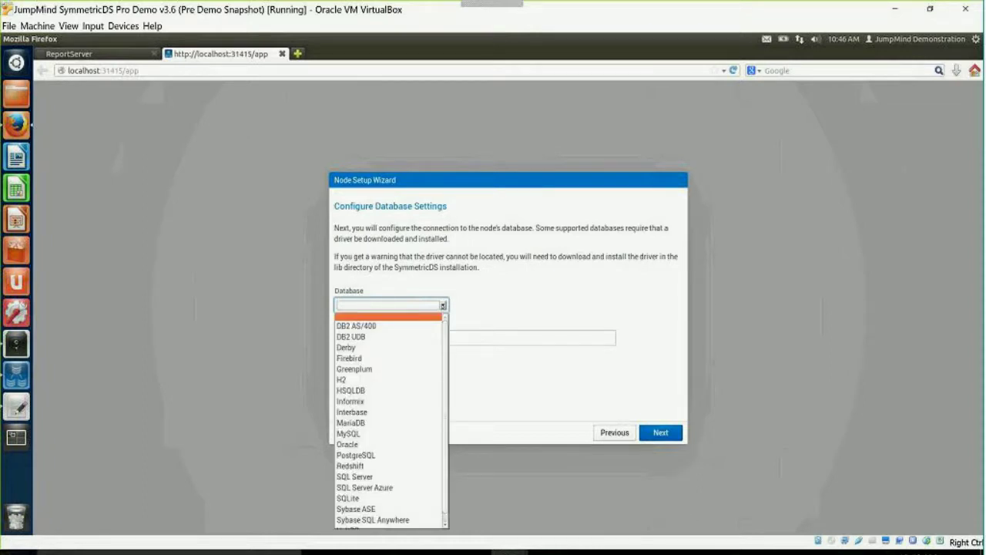
click(398, 434)
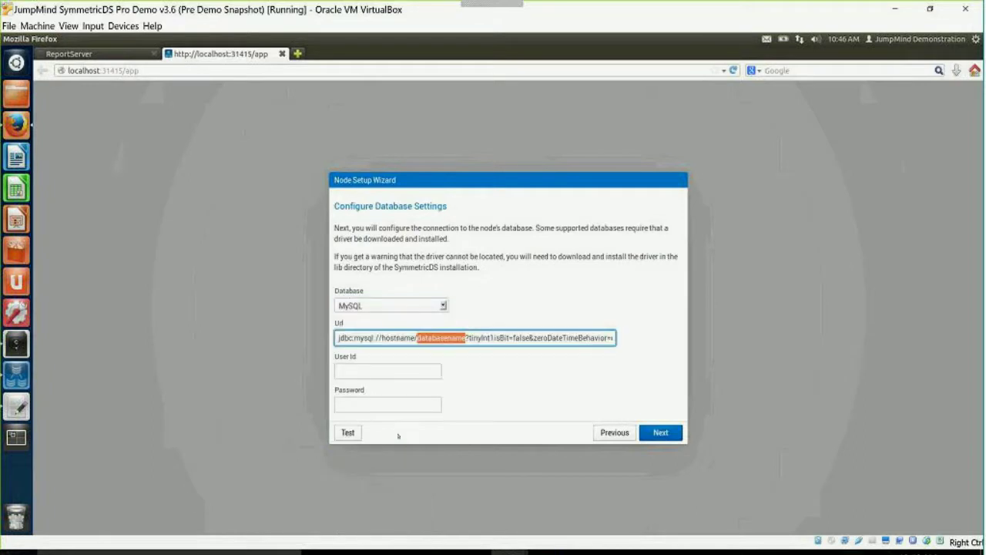
click(380, 338)
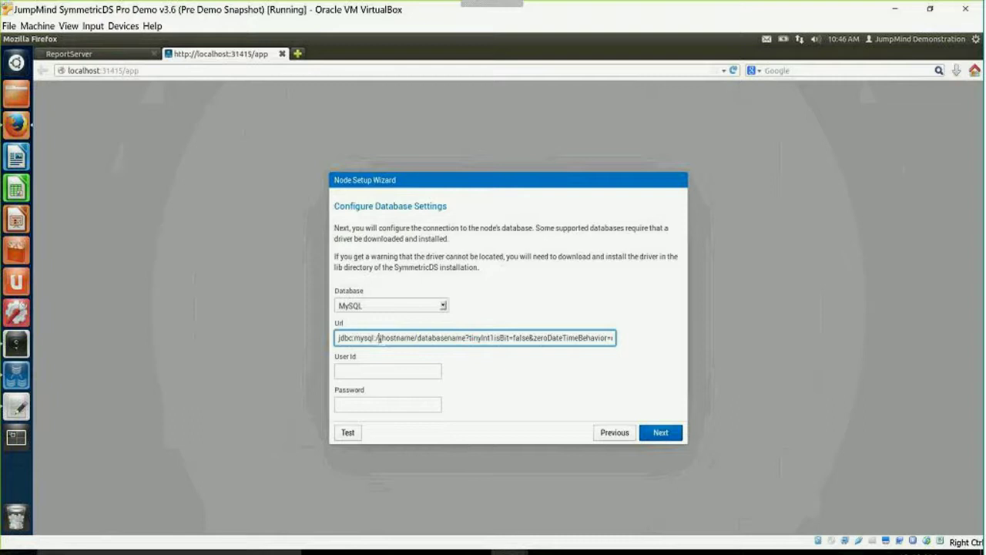
drag(383, 338, 465, 338)
text(localhost:3306)
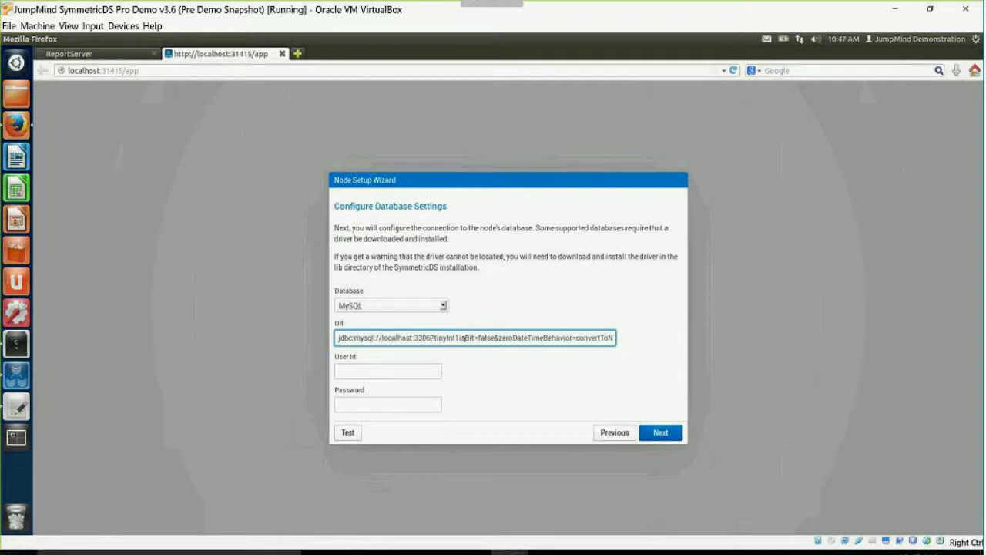
text(/server)
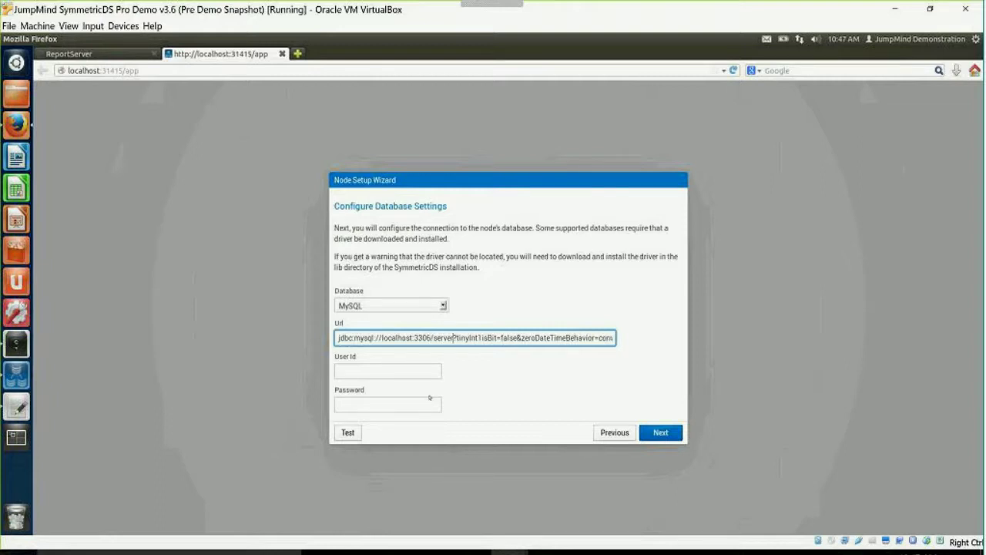
Enter database user root and its password, test the connection successfully, and continue.
click(344, 373)
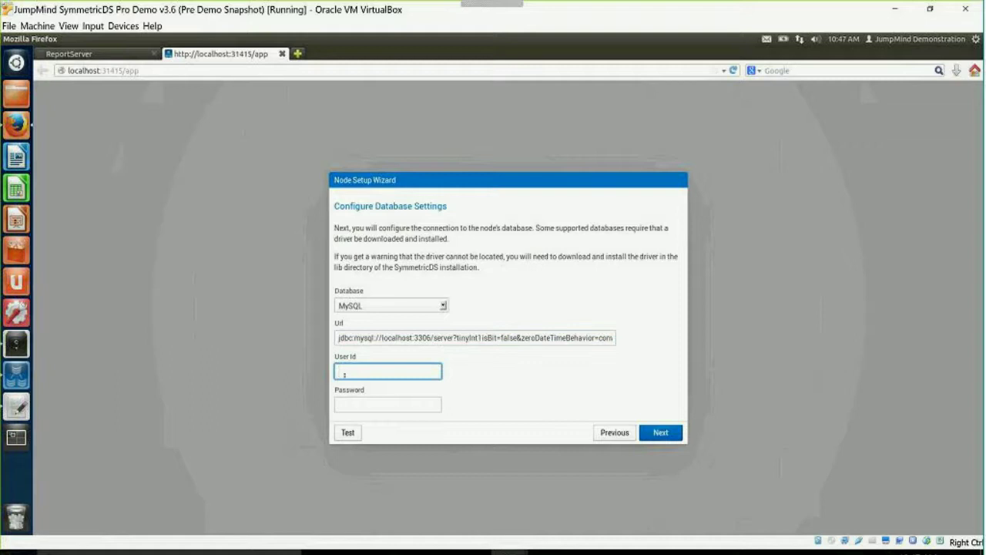
text(root)
key(Tab)
text(rootroot)
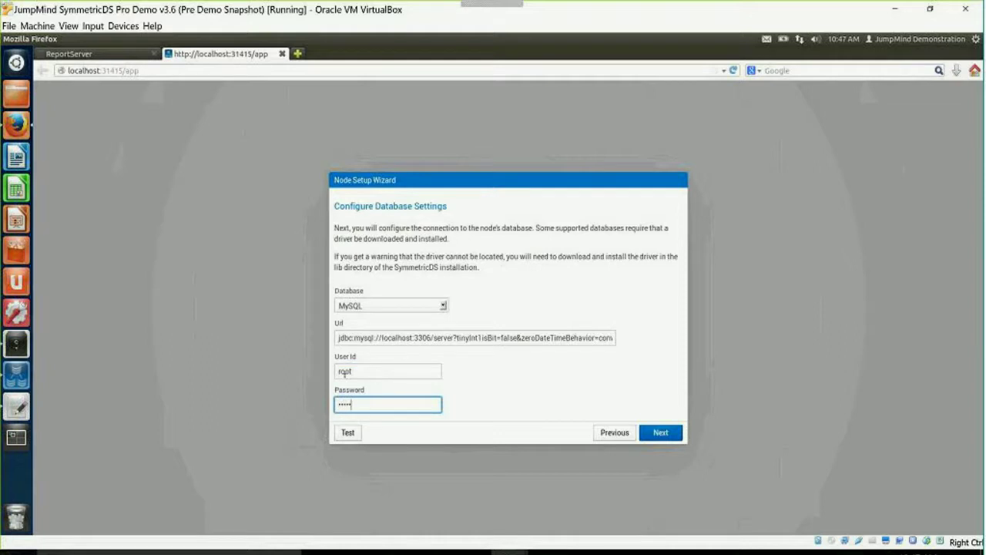
click(351, 433)
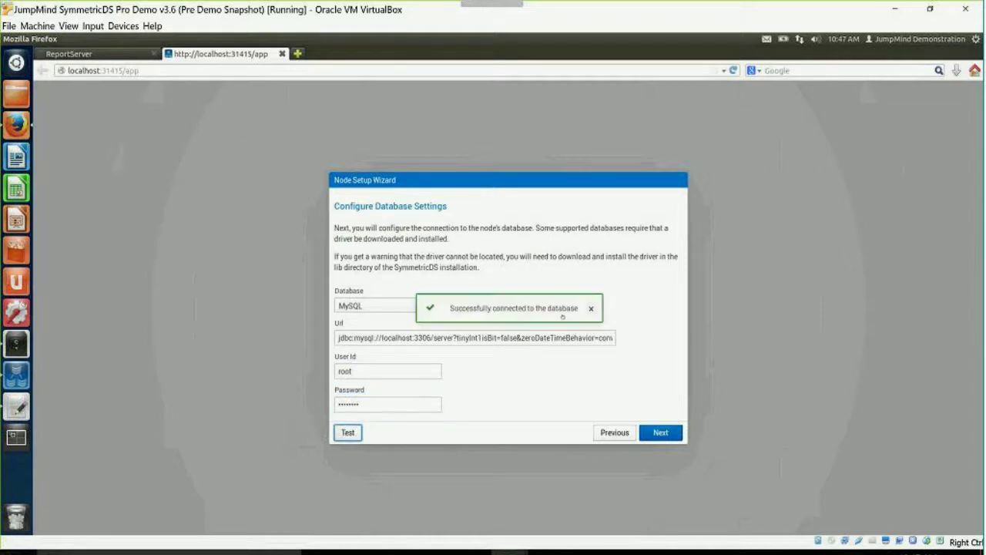
click(591, 308)
click(662, 432)
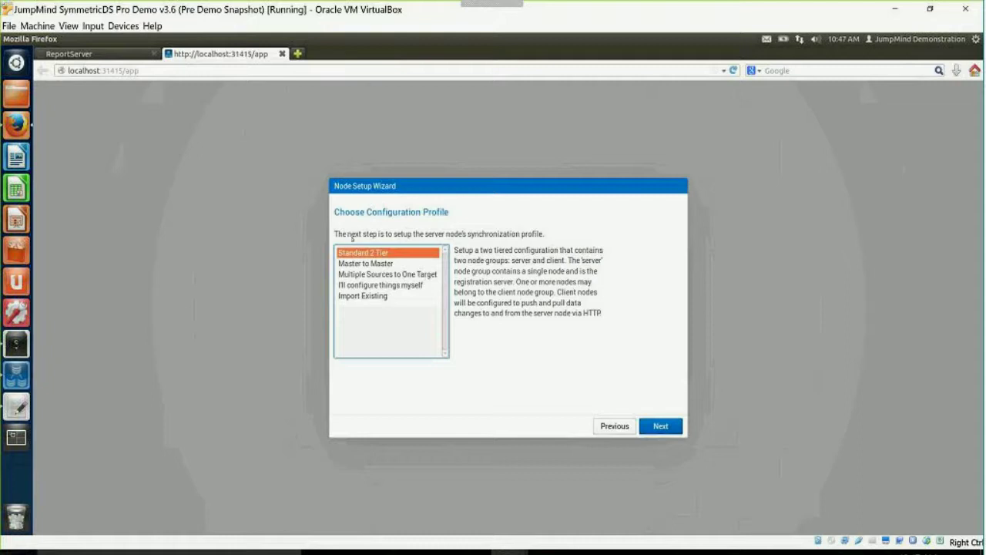
Choose the 'I'll configure things myself' profile instead of a predefined sync profile.
click(365, 263)
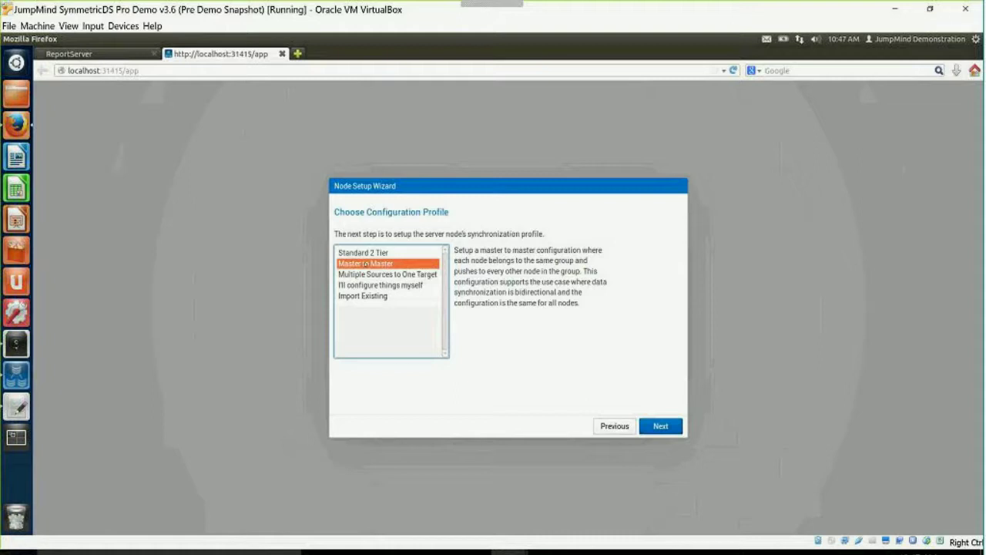
click(377, 287)
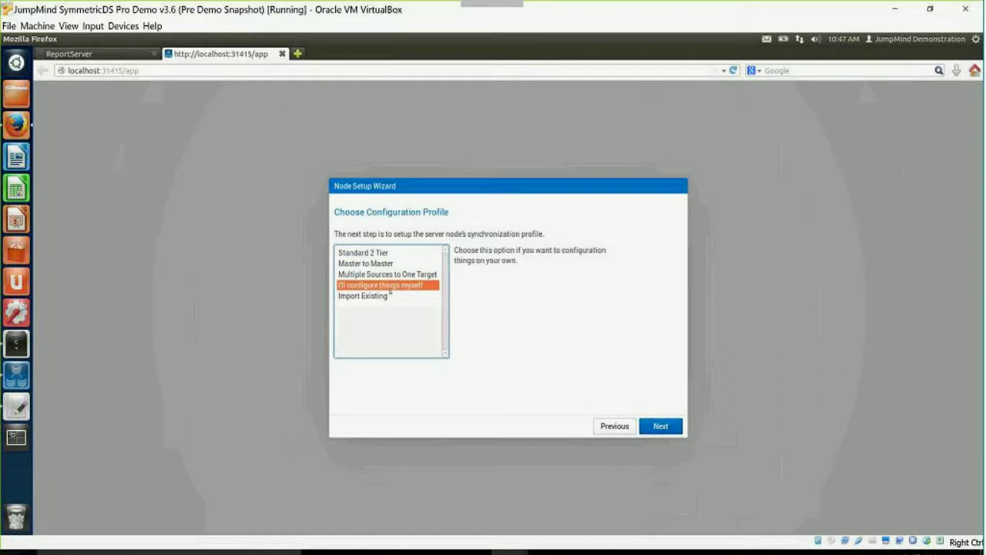
click(661, 426)
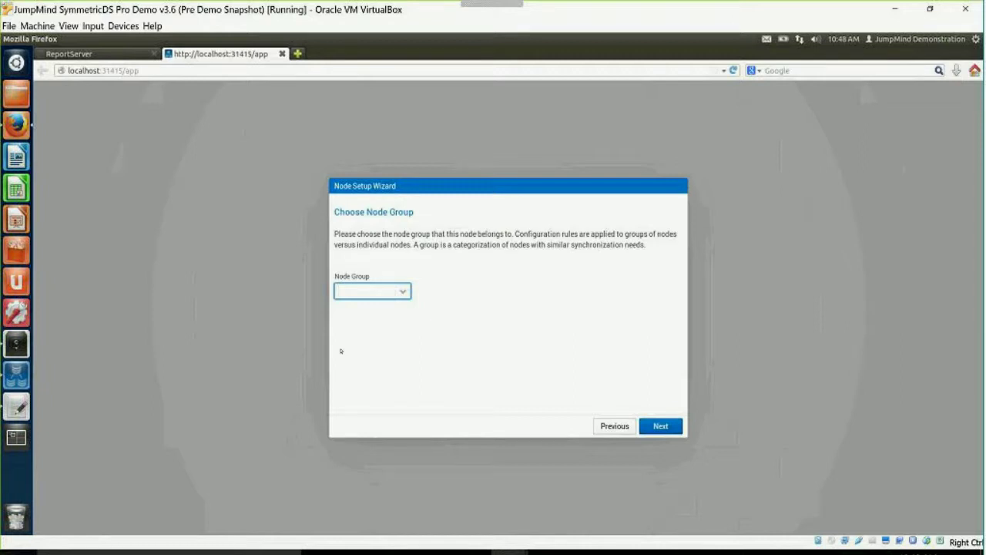
Assign the node to group corp with external id 000.
text(corp)
click(653, 432)
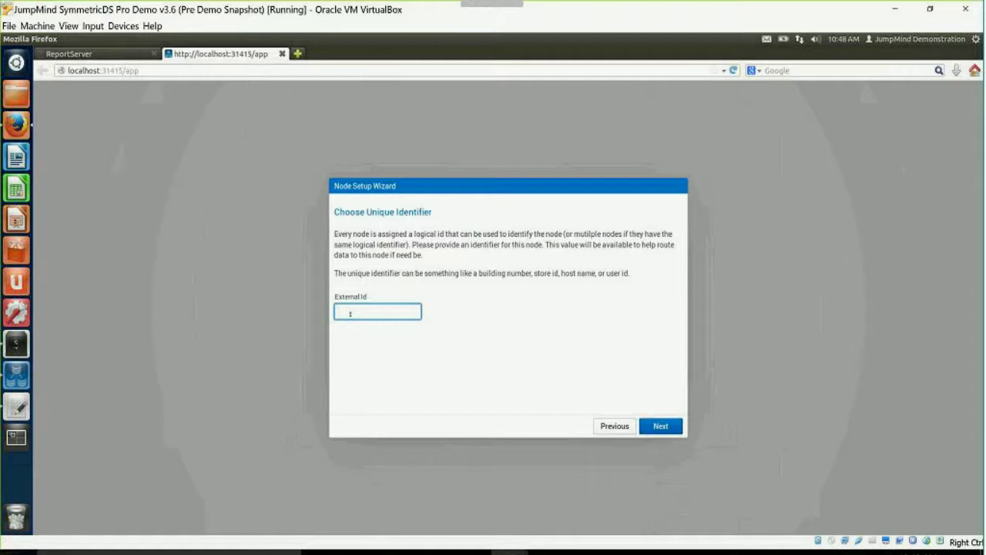
text(000)
click(661, 426)
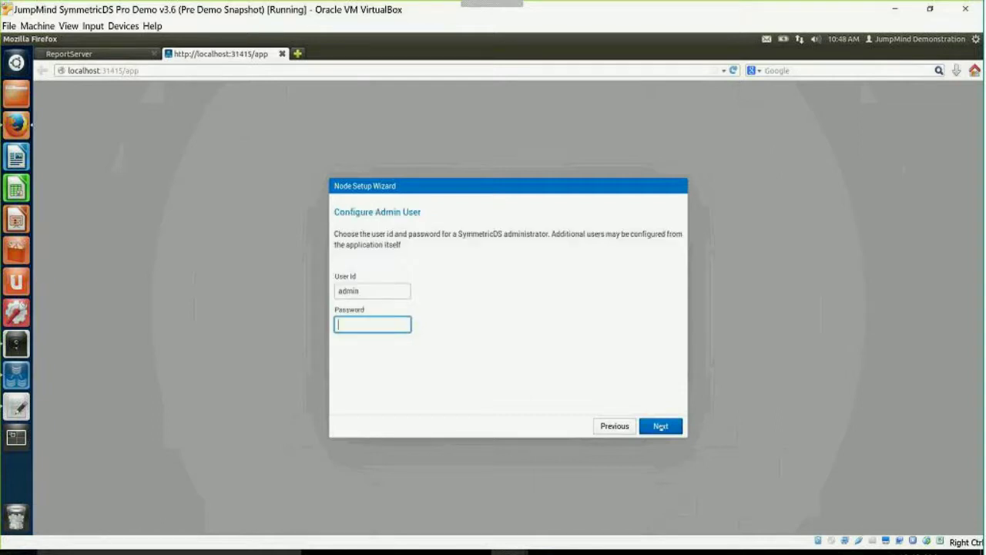
Set the admin user credentials and start installing the node.
text(admin)
click(668, 427)
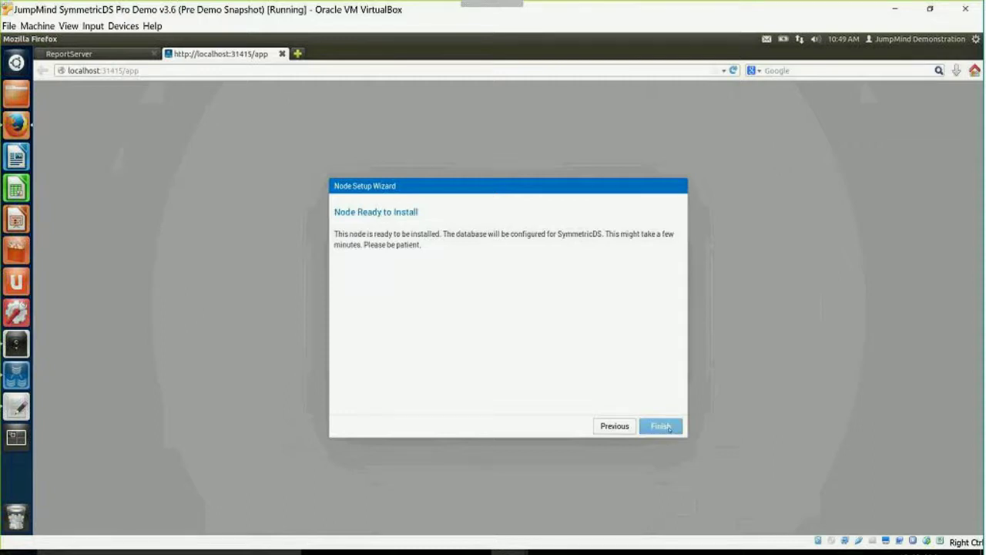
click(661, 426)
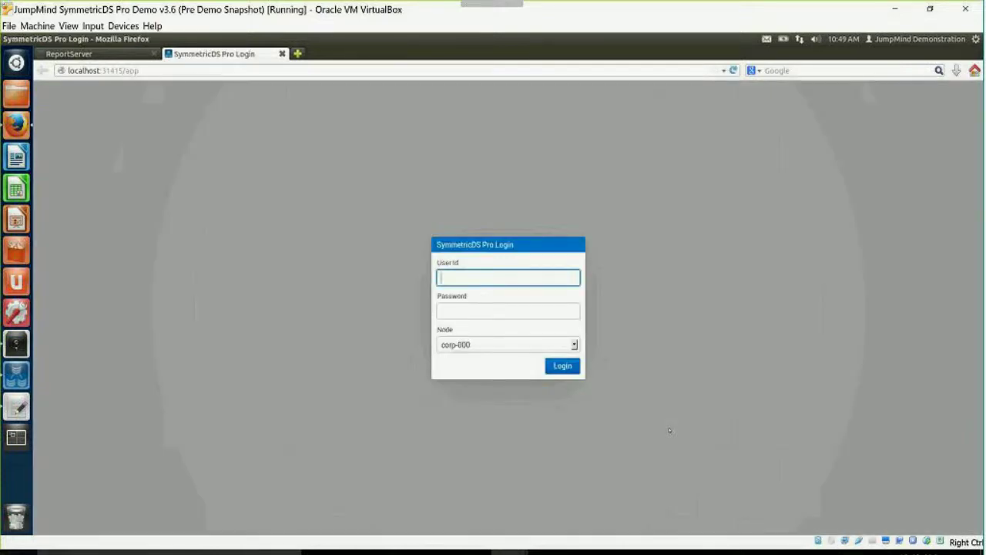
Log in to node corp-000 with the admin credentials.
text(admin)
key(Tab)
text(admin)
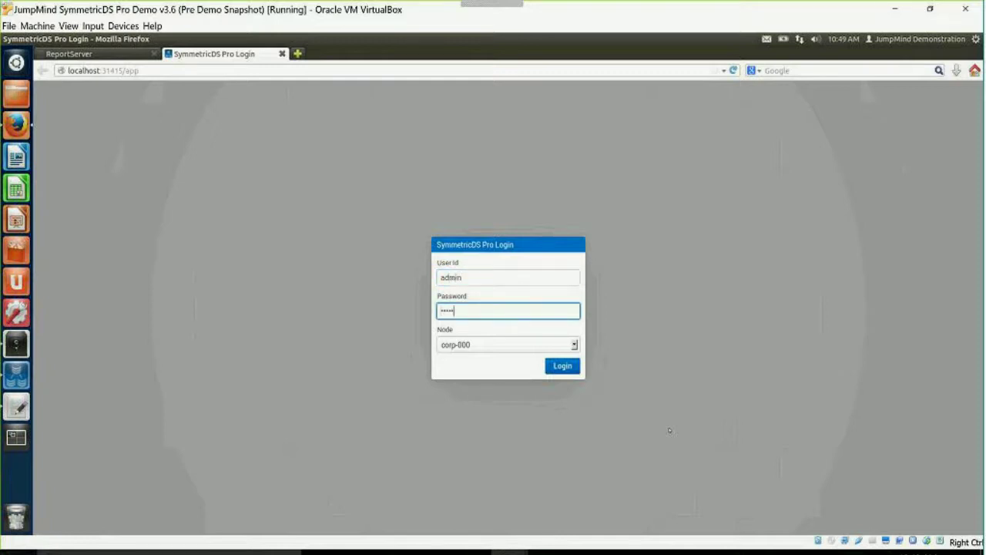
key(Return)
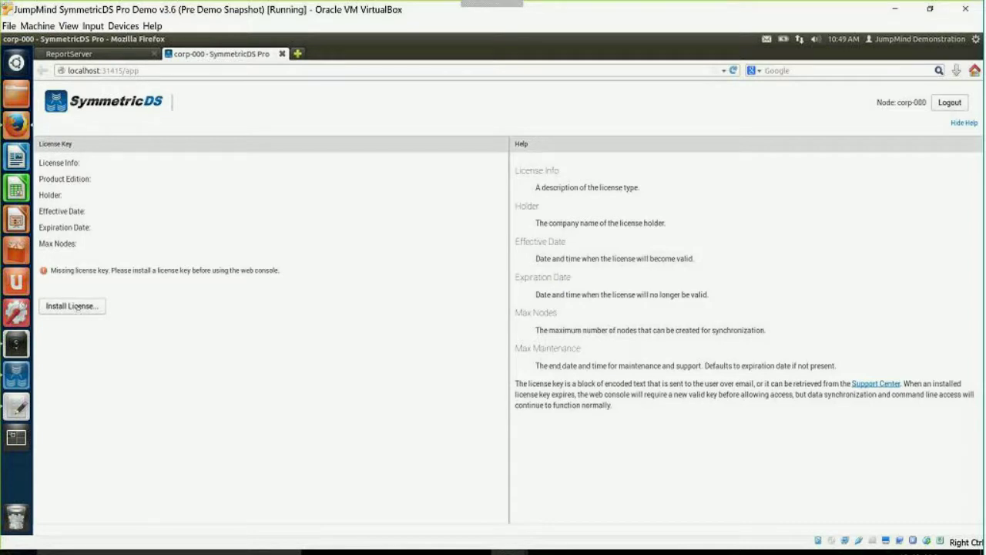
Paste the license key into the install-license dialog and confirm.
click(78, 307)
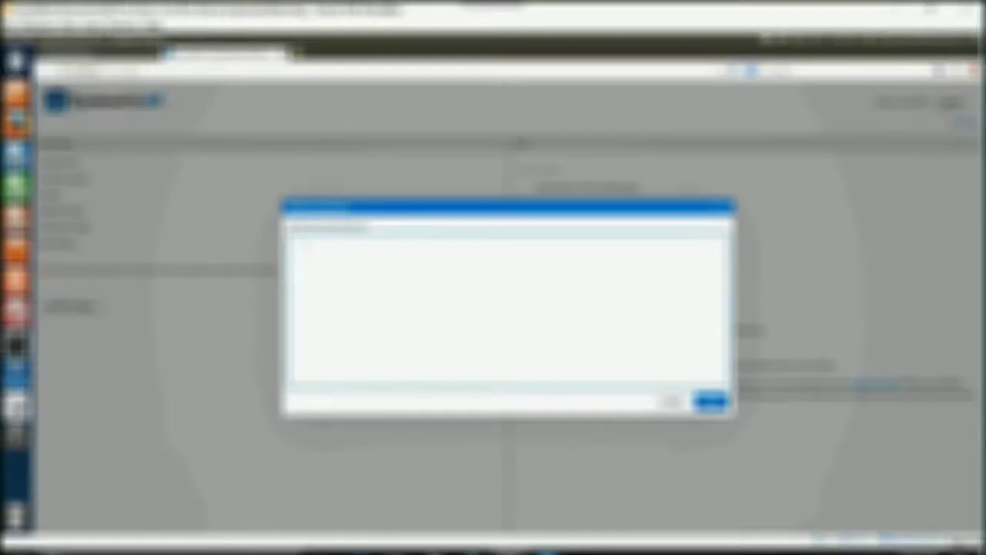
key(ctrl+v)
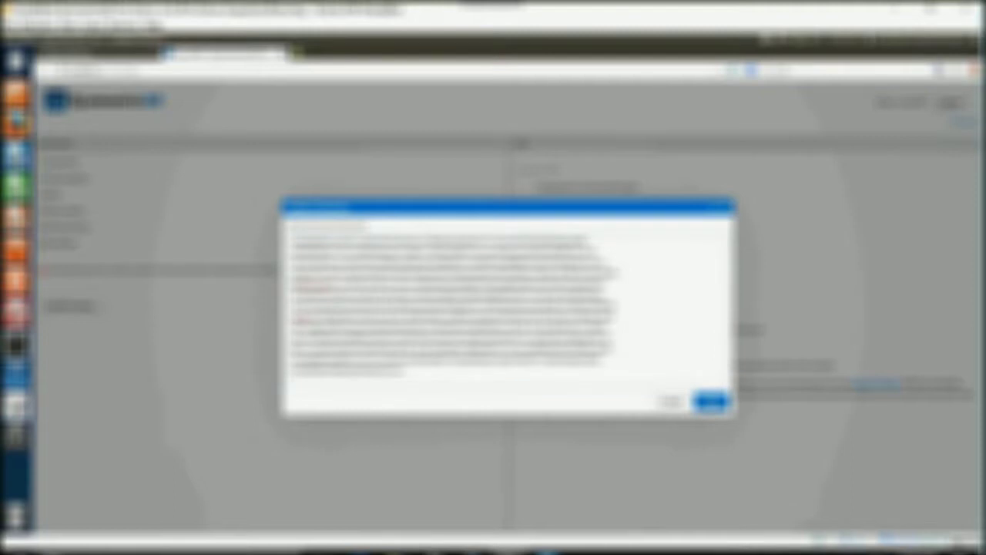
click(710, 402)
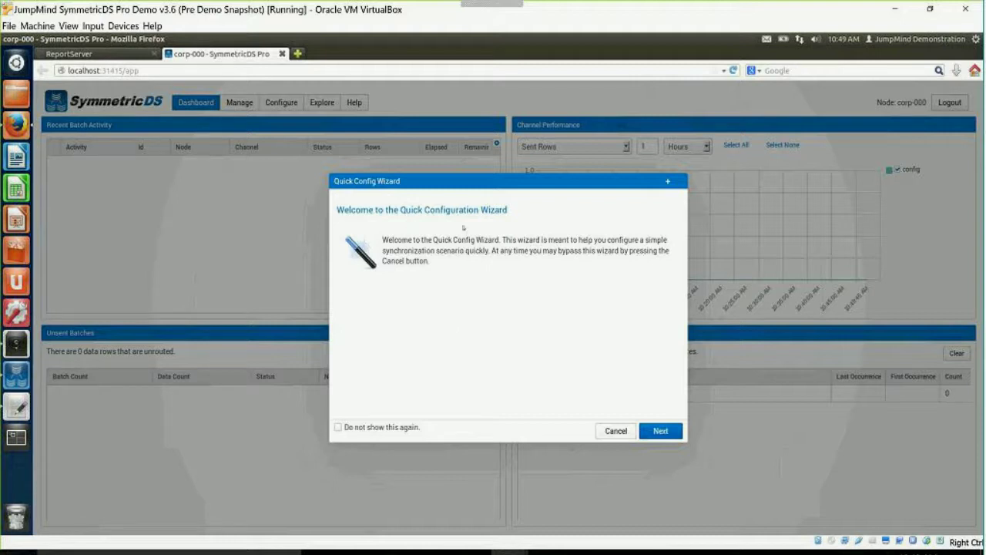
Name store as the node group that synchronizes with corp.
click(659, 431)
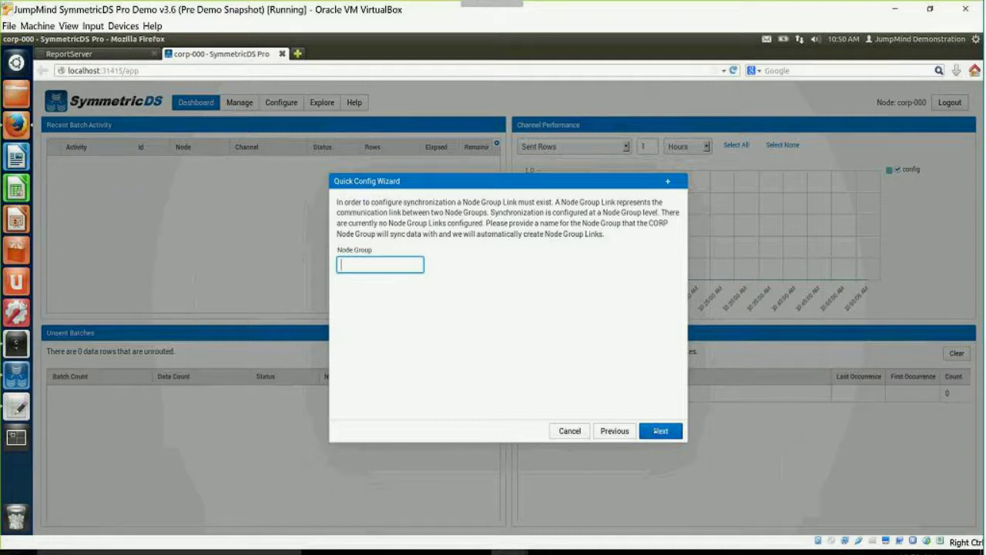
text(store)
click(659, 432)
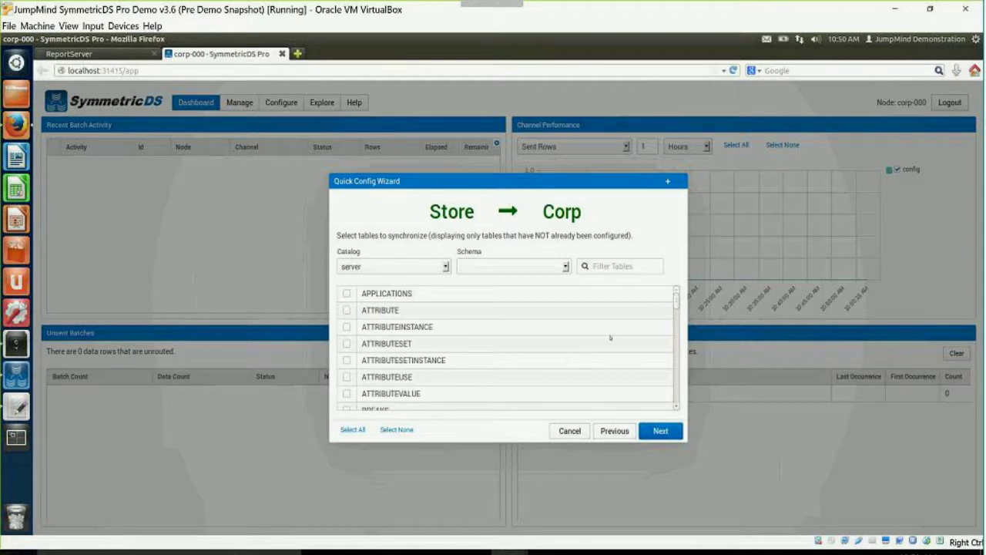
Select every table, including ATTRIBUTE and ATTRIBUTEINSTANCE, for Store → Corp sync.
click(677, 409)
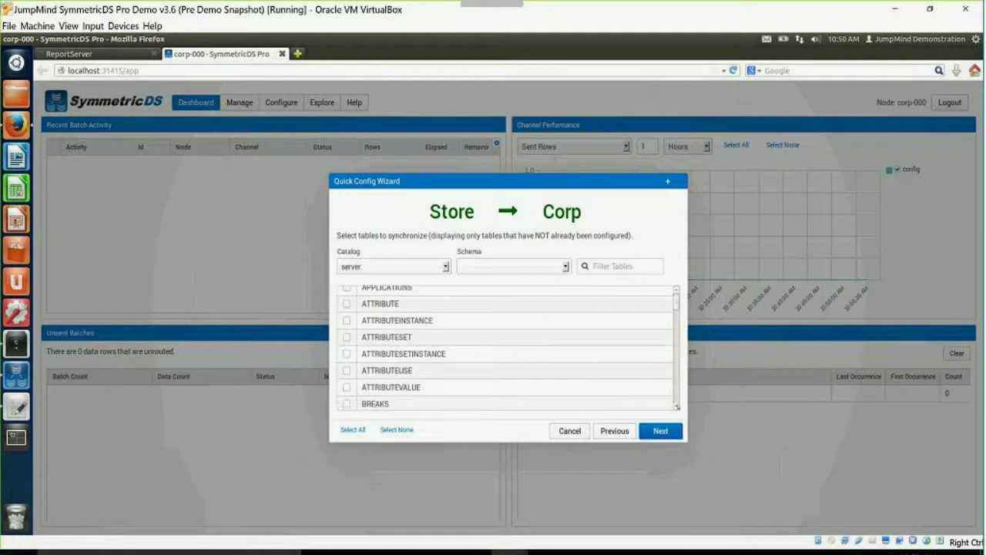
scroll(670, 360, down, 3)
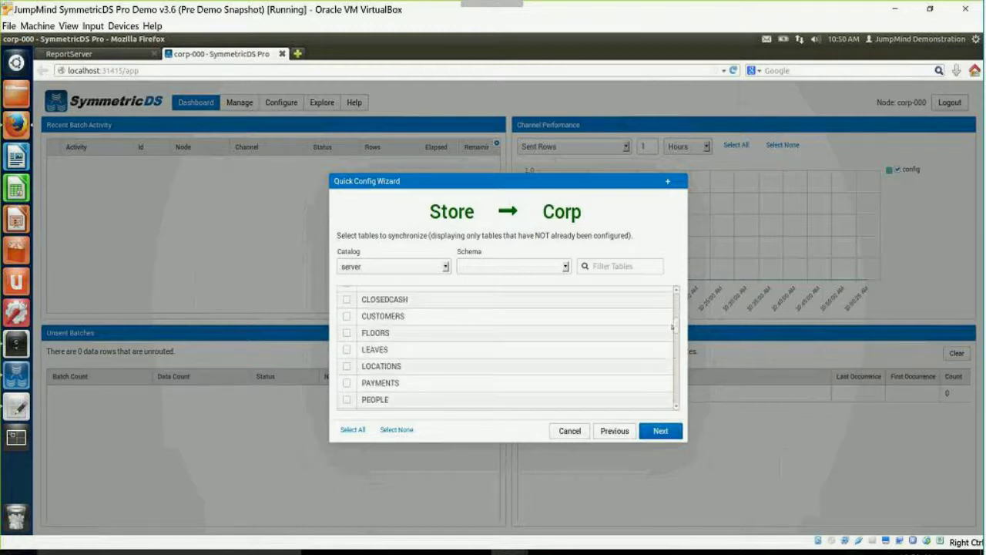
drag(677, 324, 674, 273)
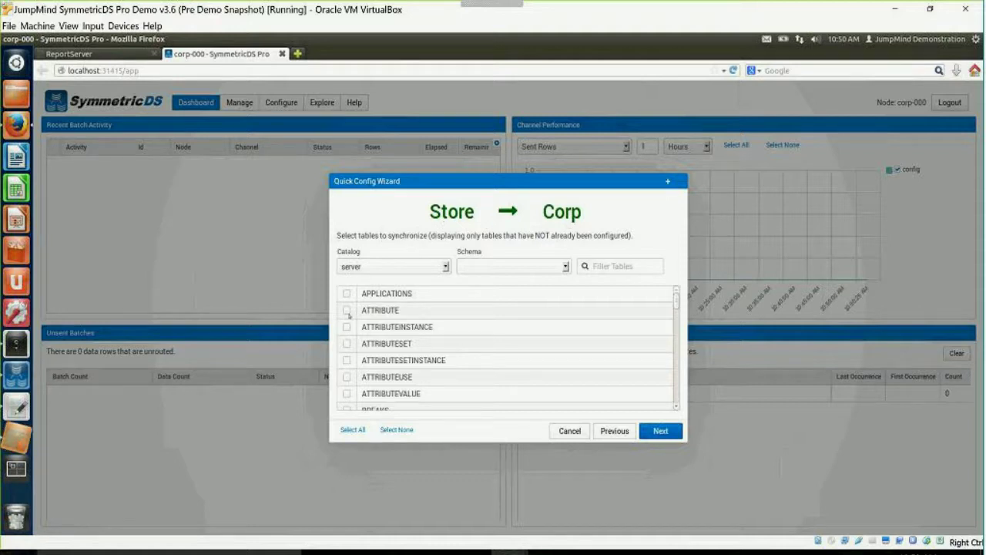
click(348, 311)
click(348, 326)
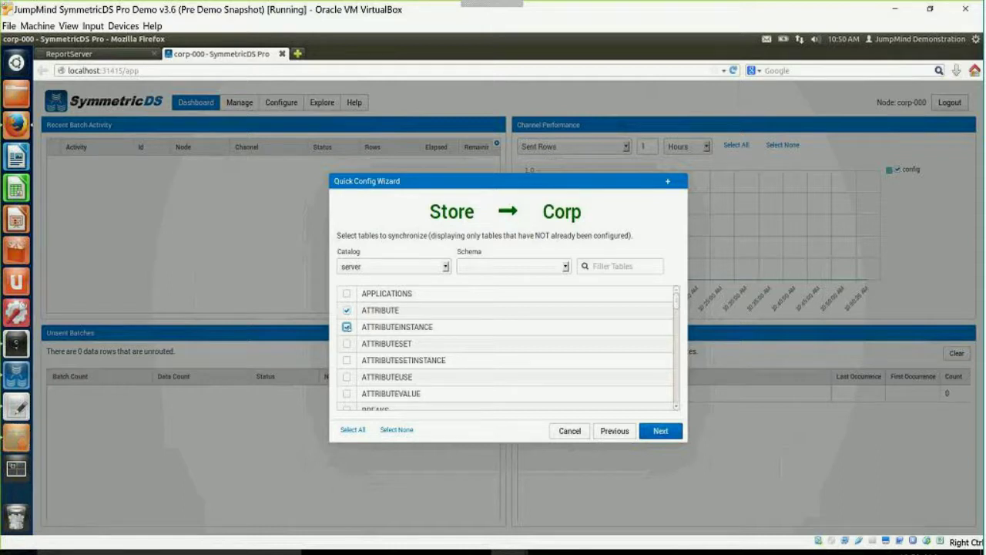
click(352, 429)
click(661, 431)
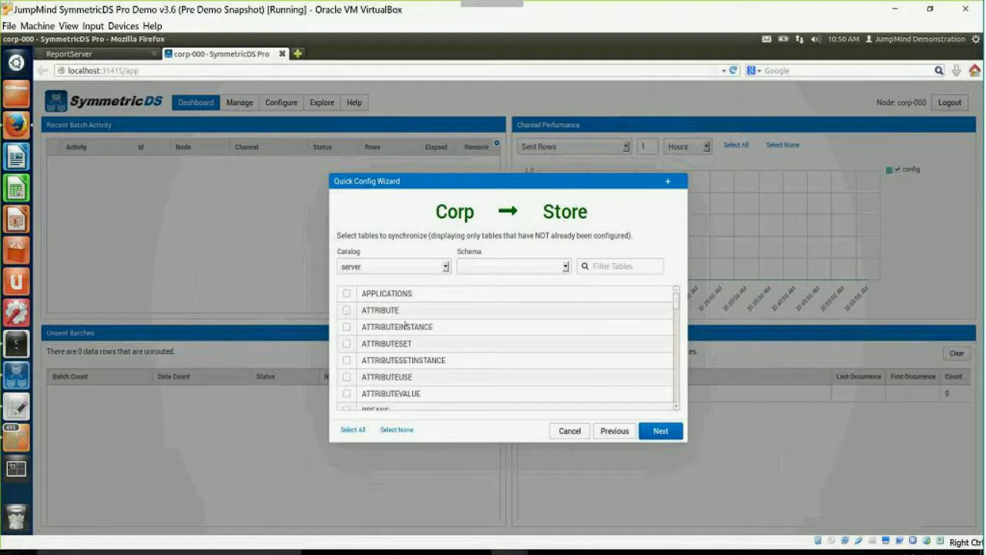
Select all tables for Corp → Store, review the 41-table summary, and finish.
click(358, 431)
click(661, 431)
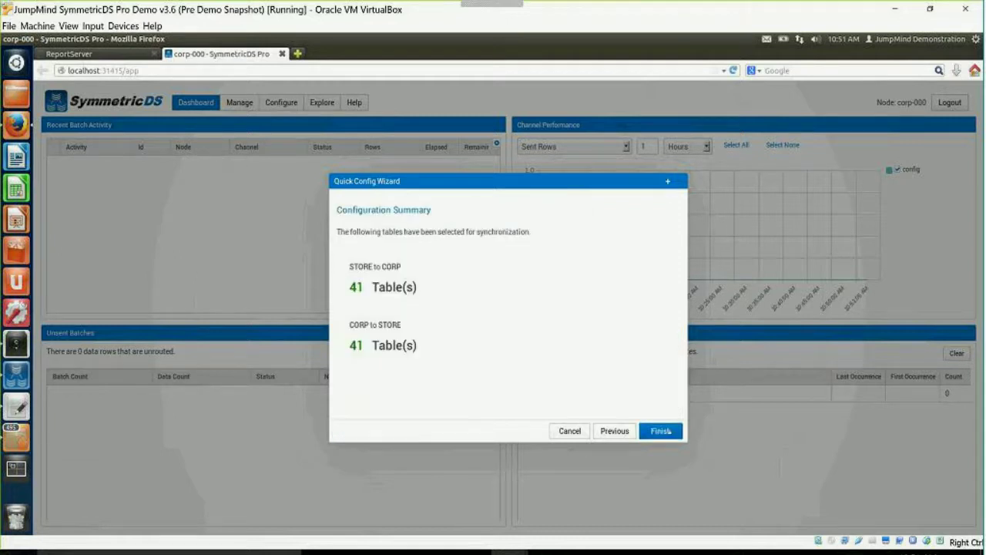
click(670, 431)
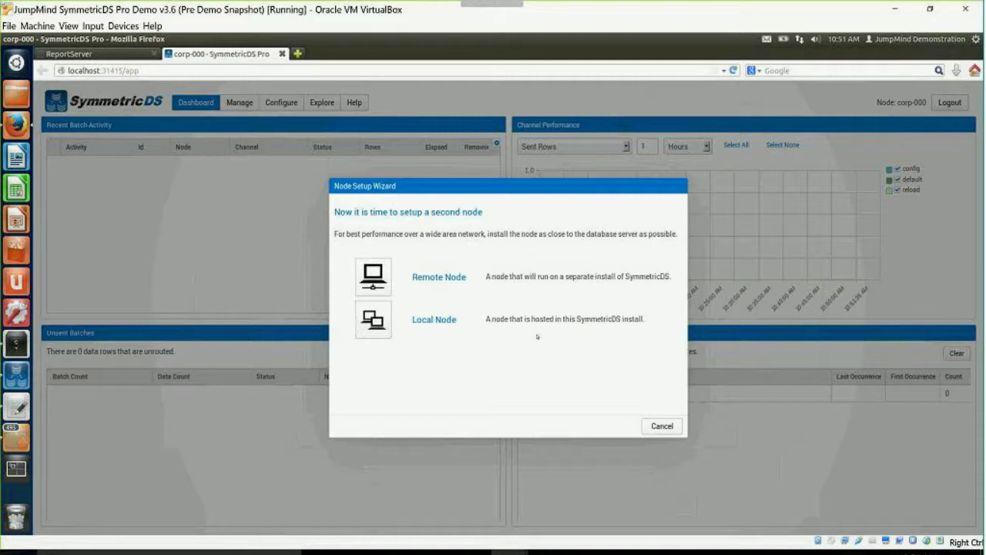
Cancel second-node setup and return to the corp-000 dashboard.
click(662, 426)
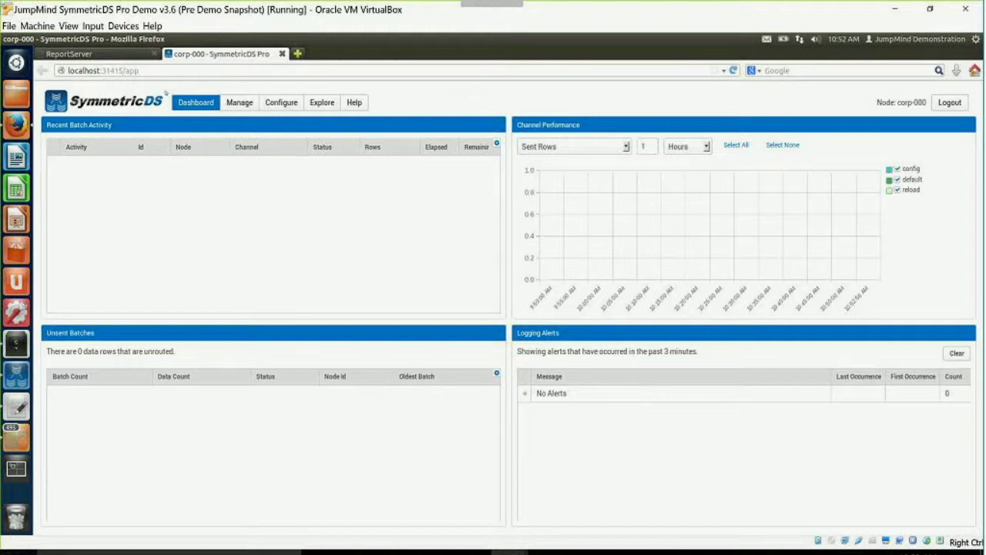
Show the Configure Groups page listing the corp and store node groups.
click(276, 103)
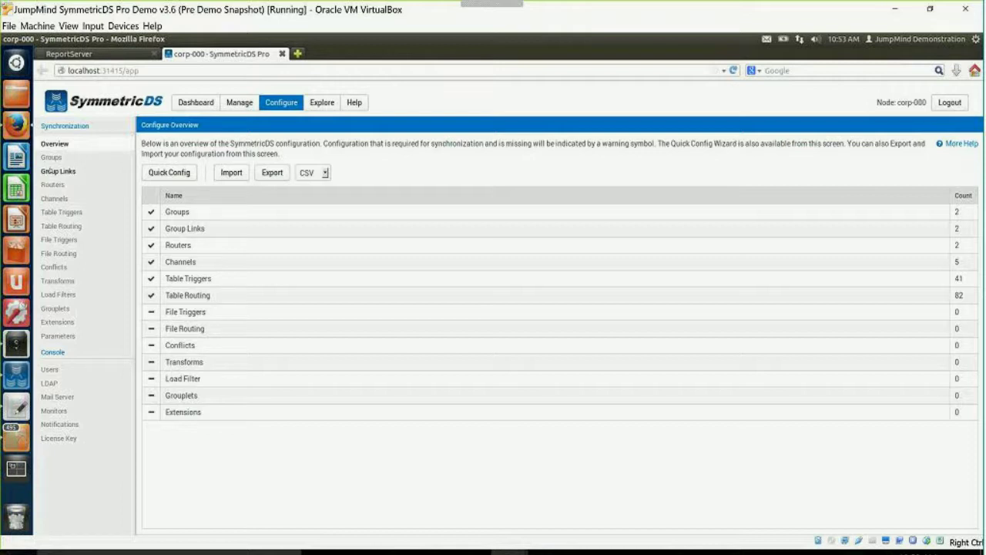
click(52, 158)
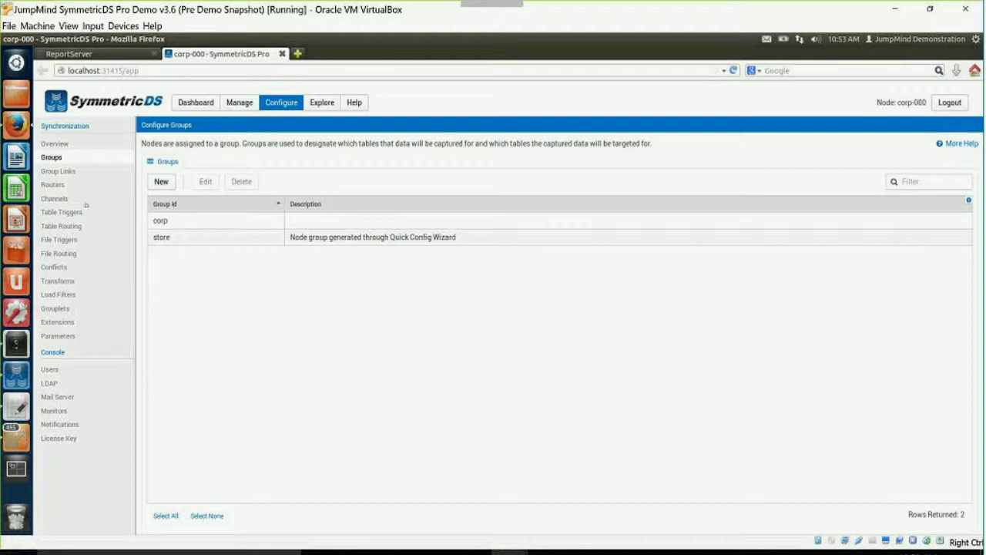
Display the group links: corp pushes to store and store pushes to corp.
click(69, 174)
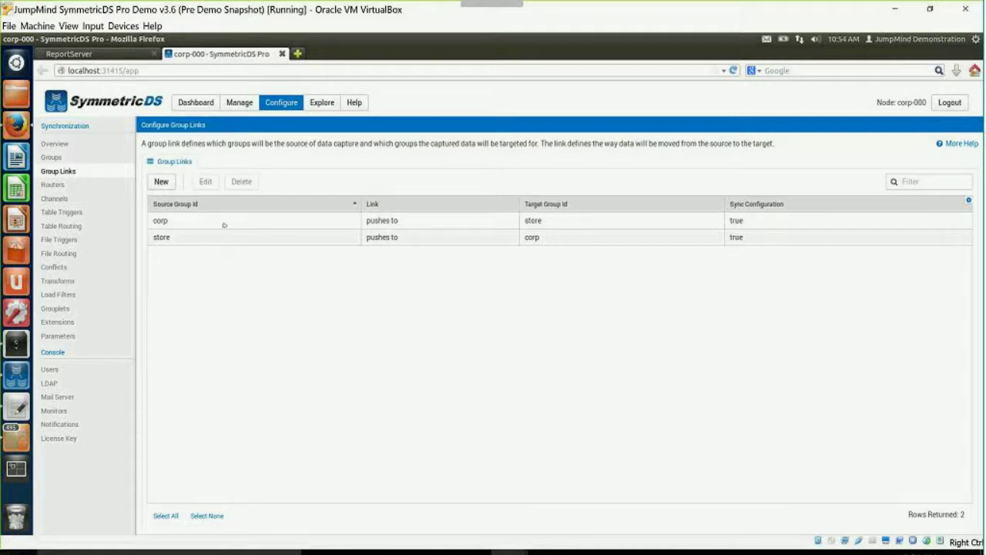
Try the 'waits for pull from' link type on corp-to-store, cancel it, then view Routers.
click(223, 222)
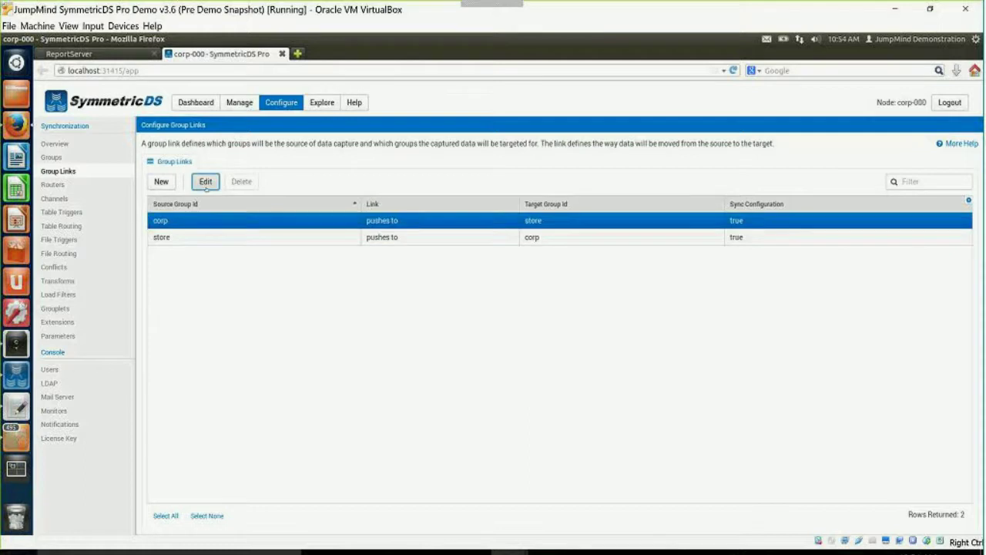
click(206, 183)
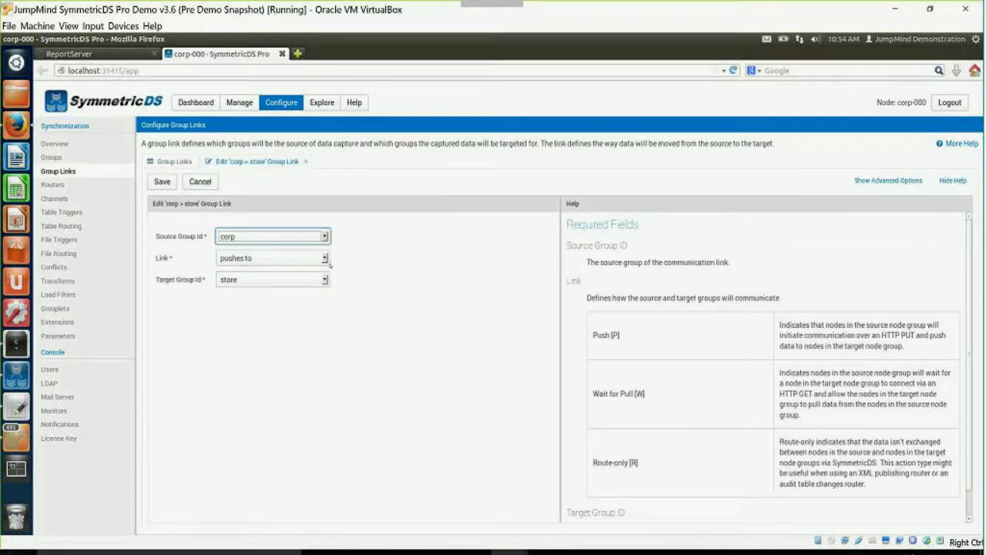
click(324, 258)
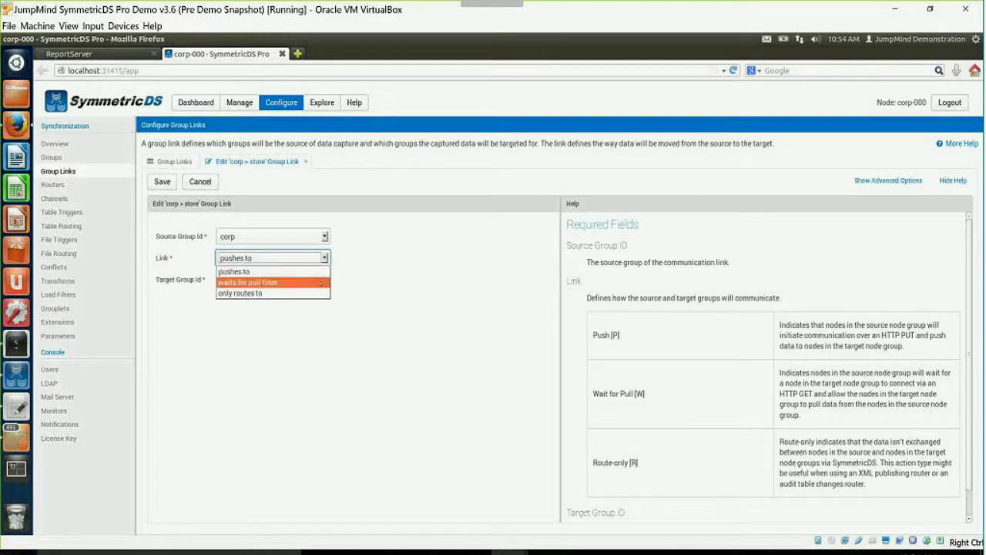
click(254, 282)
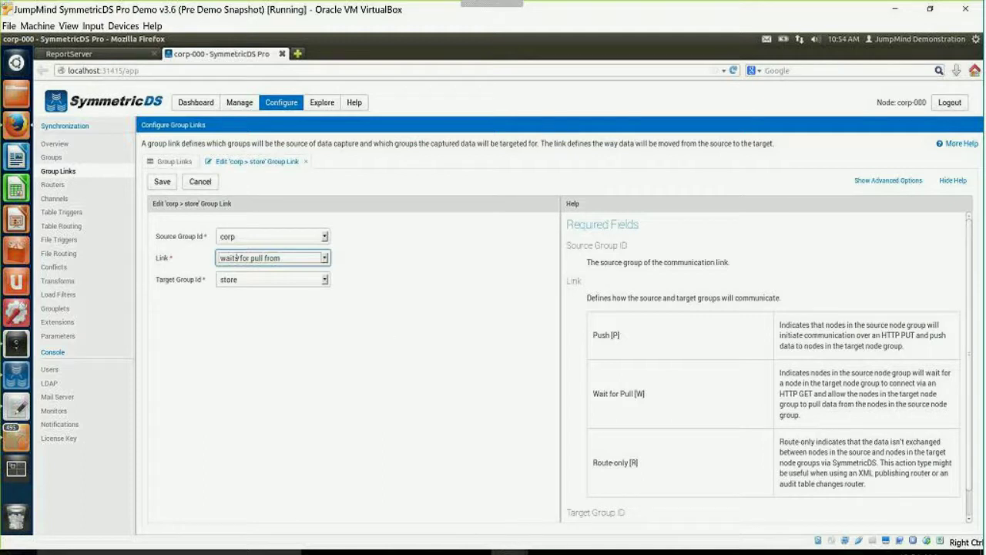
click(201, 182)
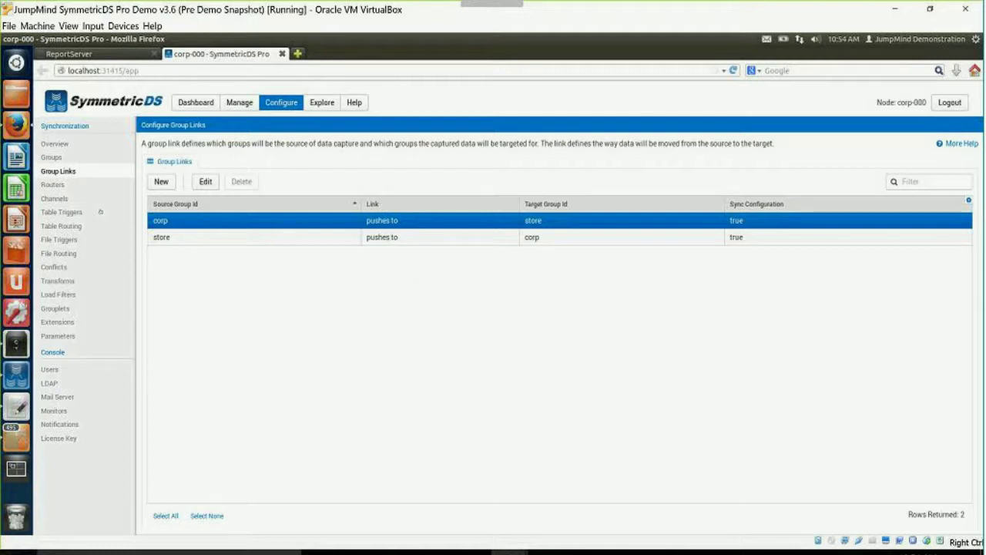
click(54, 185)
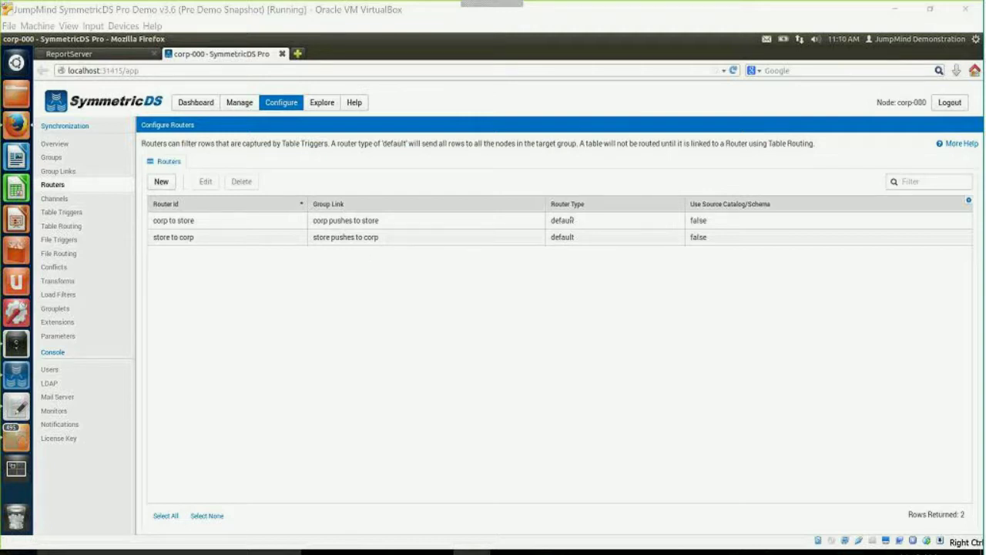
Open the corp to store router for editing and review its default settings.
click(259, 223)
click(205, 183)
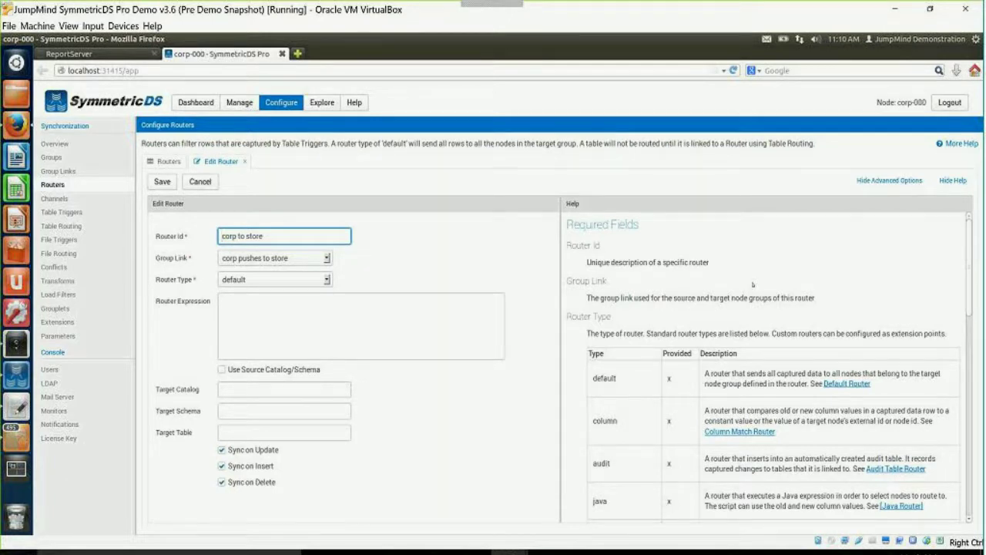
click(970, 282)
drag(968, 303, 967, 334)
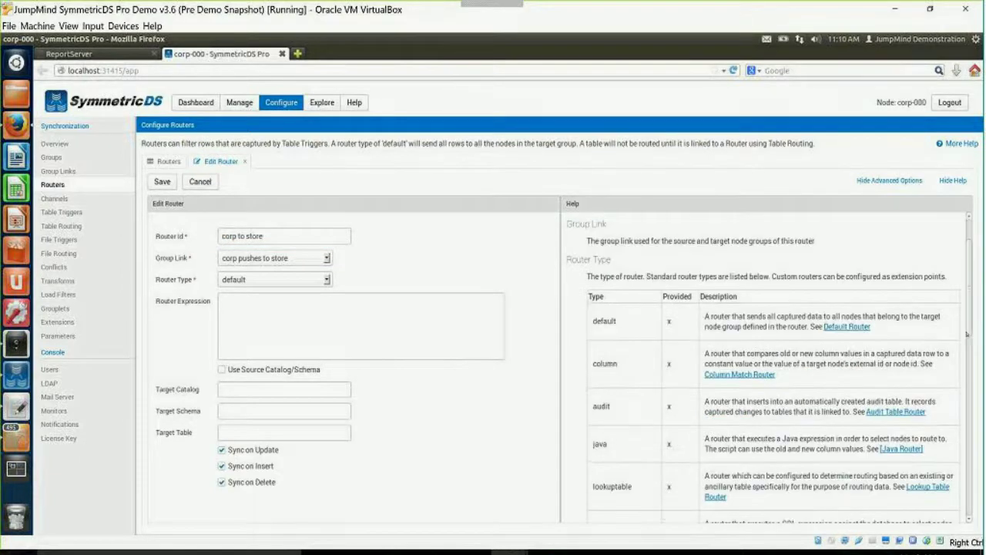
scroll(967, 334, down, 3)
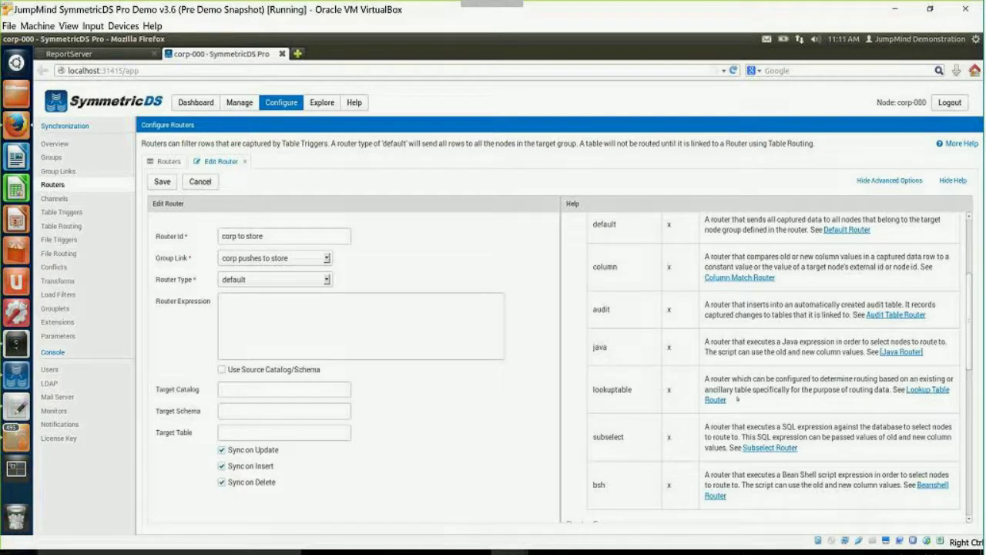
click(738, 278)
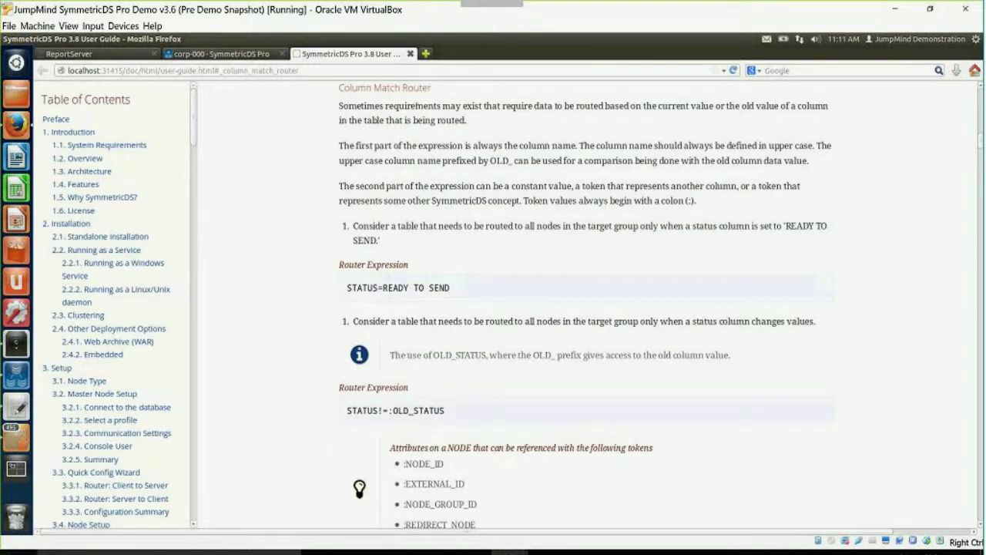
key(ctrl+w)
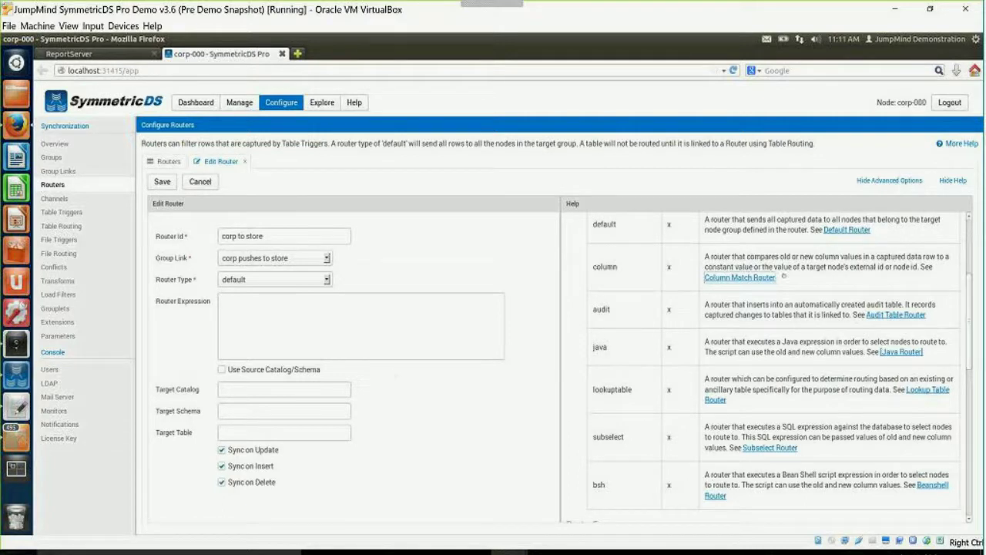
Cancel the corp to store router edit and list the five channels.
click(881, 180)
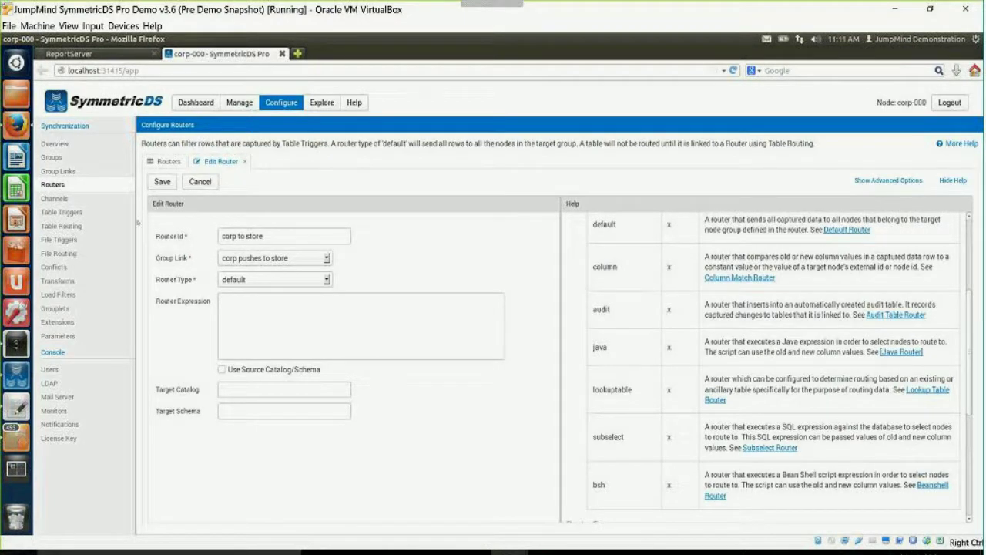
click(200, 181)
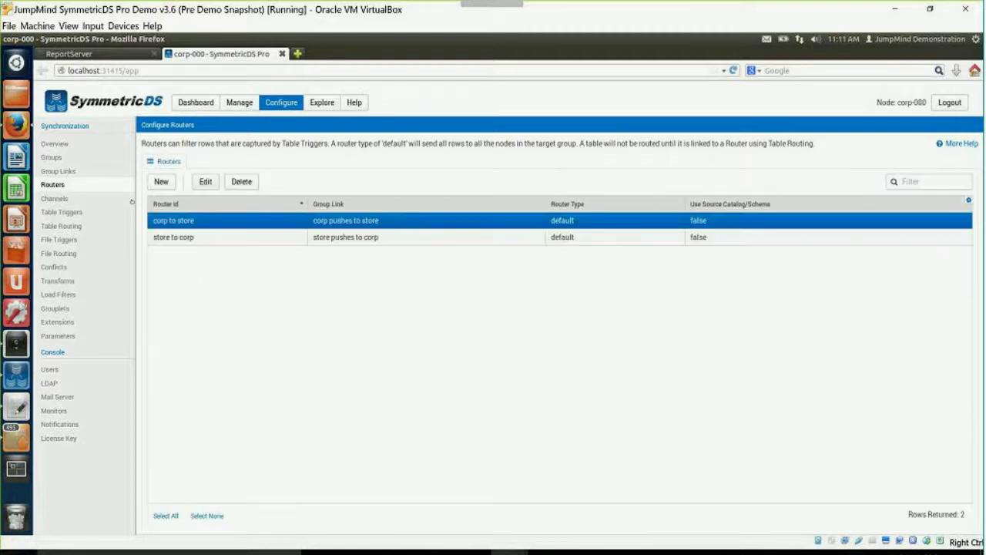
click(55, 199)
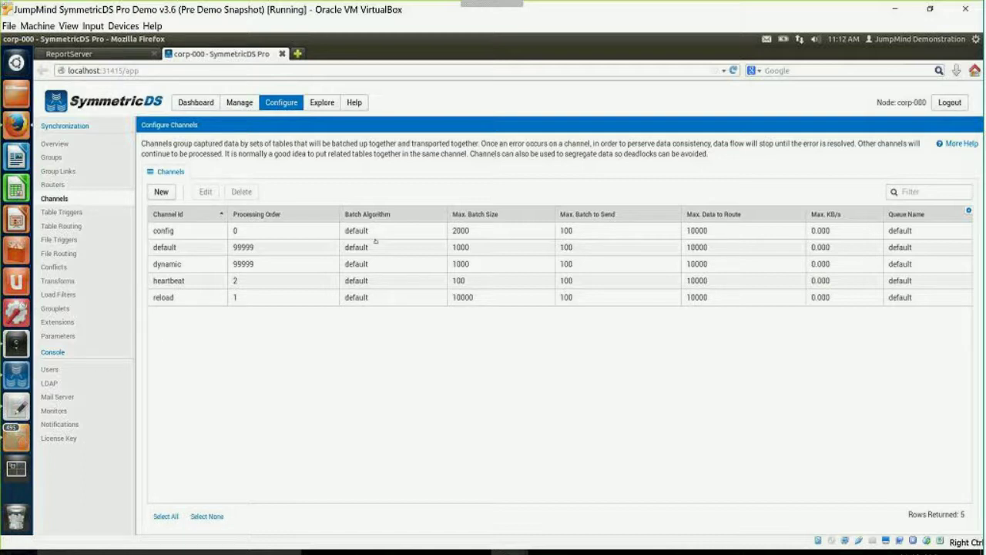
Review Table Triggers and Table Routing, then the File Triggers configuration.
click(74, 214)
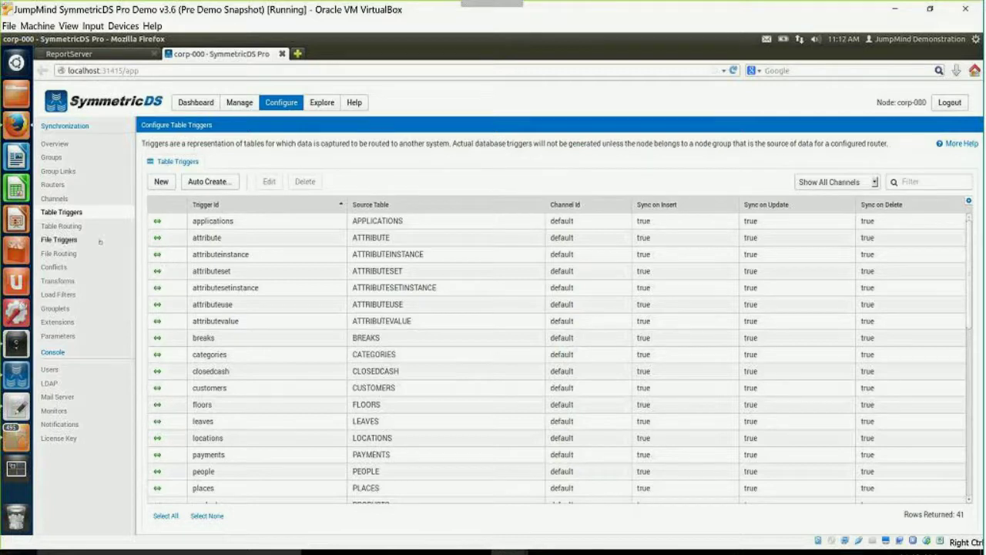
click(61, 226)
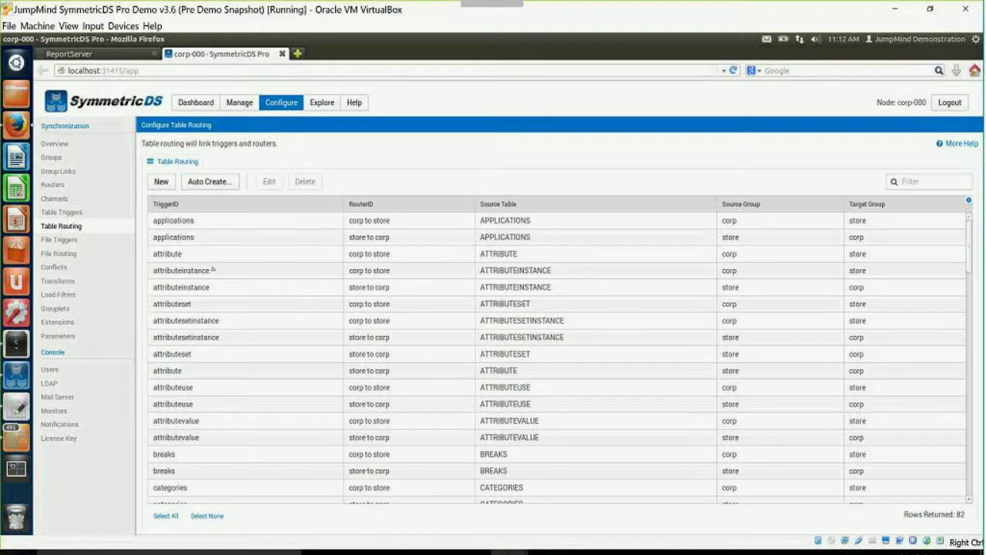
click(59, 240)
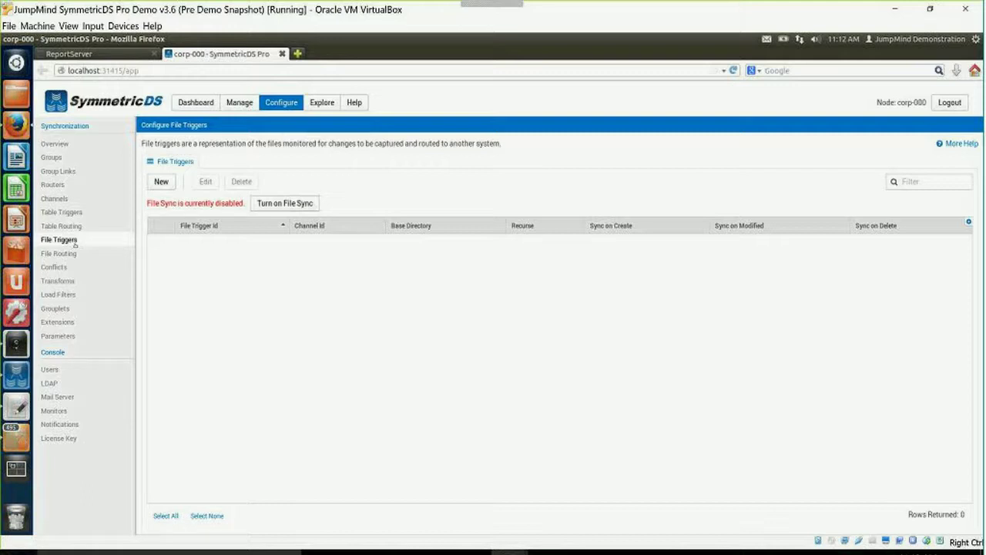
Start a new conflict entry with USE_PK_DATA, FALLBACK and REMAINING_ROWS defaults.
click(62, 253)
click(55, 267)
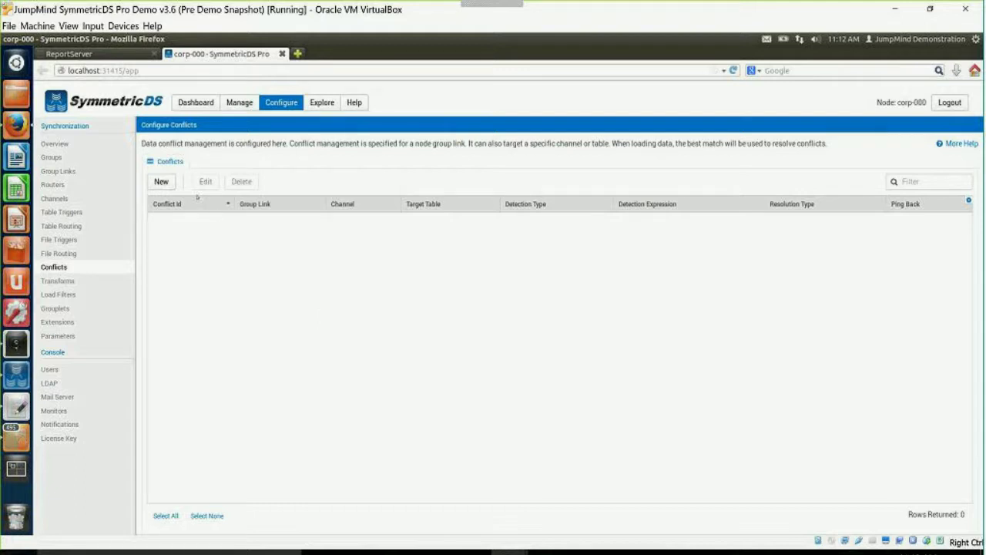
click(161, 181)
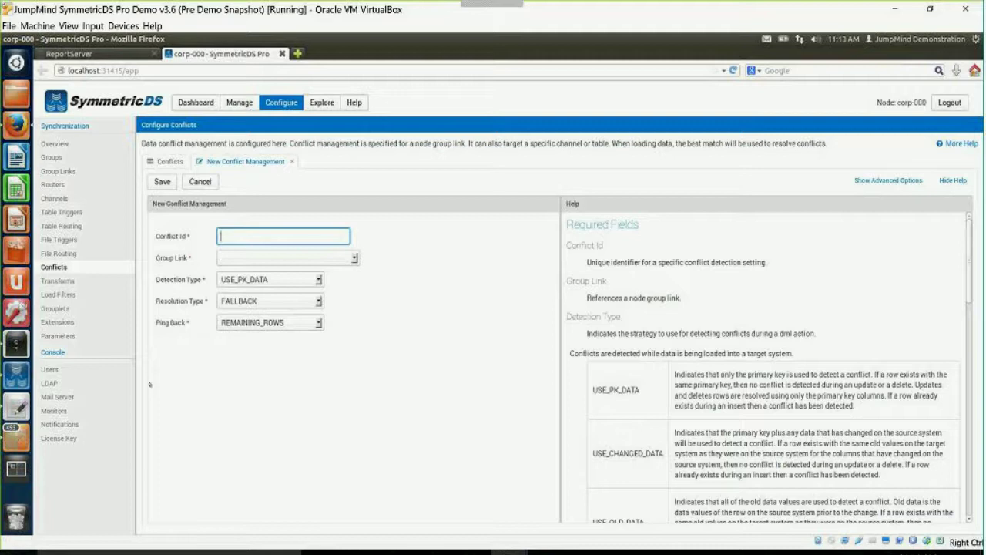
Display the Transforms configuration, which currently lists 0 transforms.
click(58, 281)
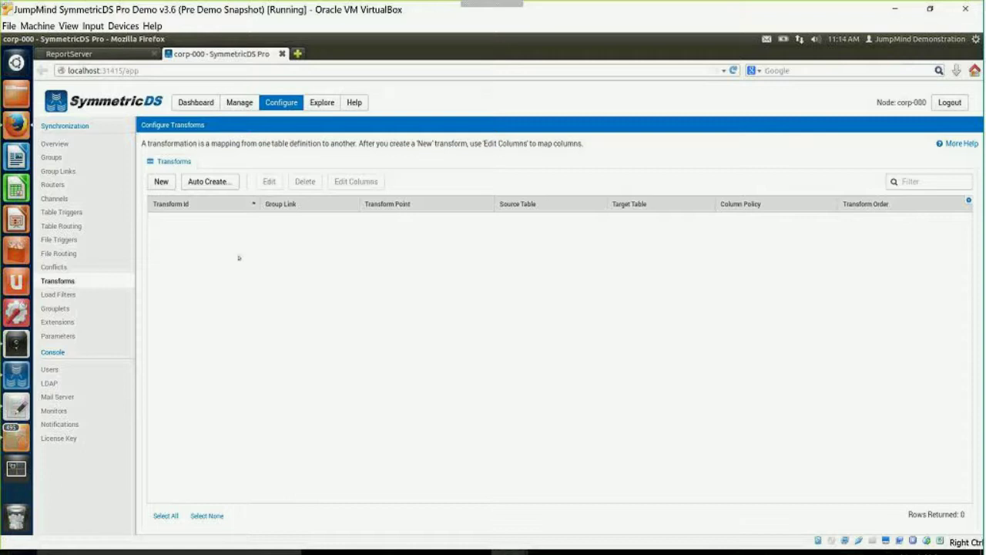
Auto-create 41 store-pushes-to-corp transforms for every table and select all of them.
click(209, 182)
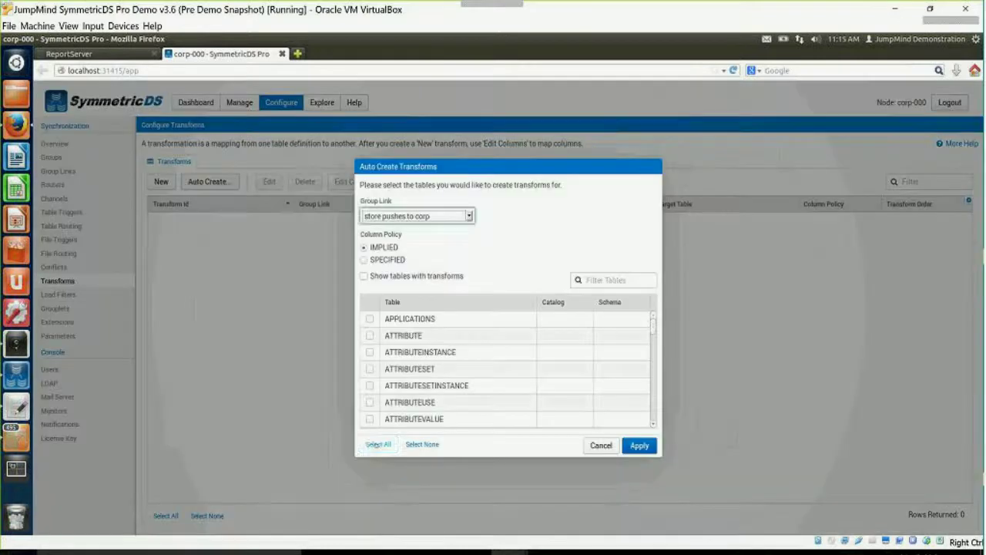
click(379, 444)
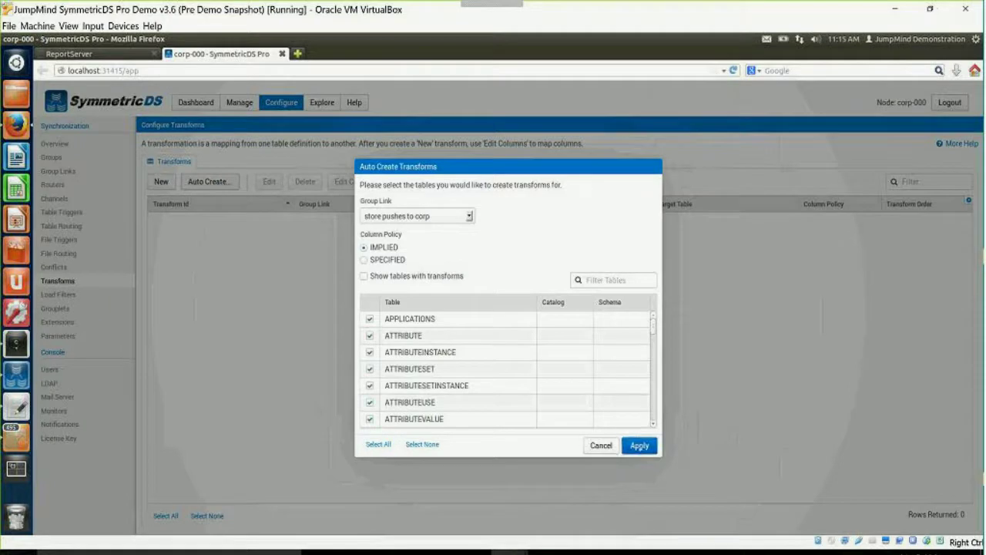
click(639, 446)
triple_click(324, 237)
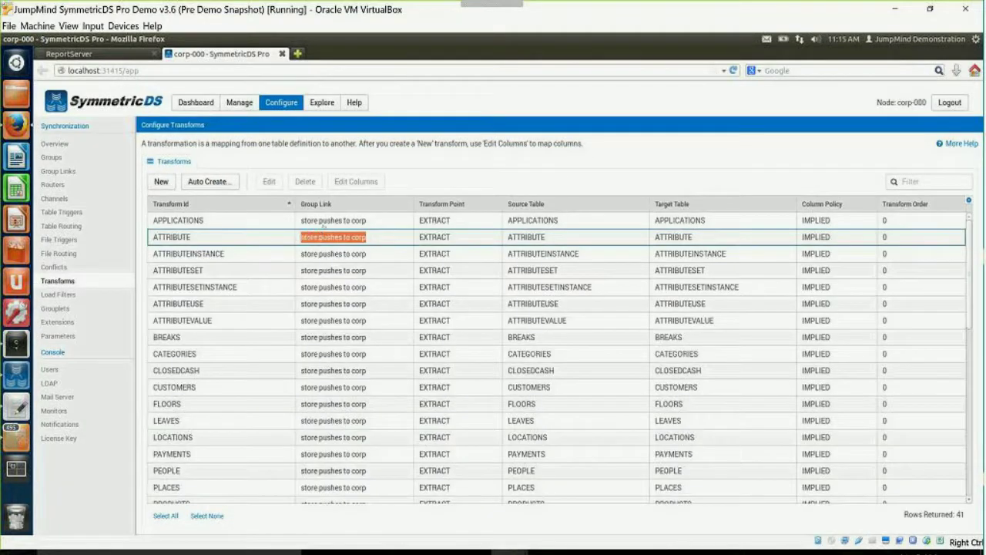
click(323, 221)
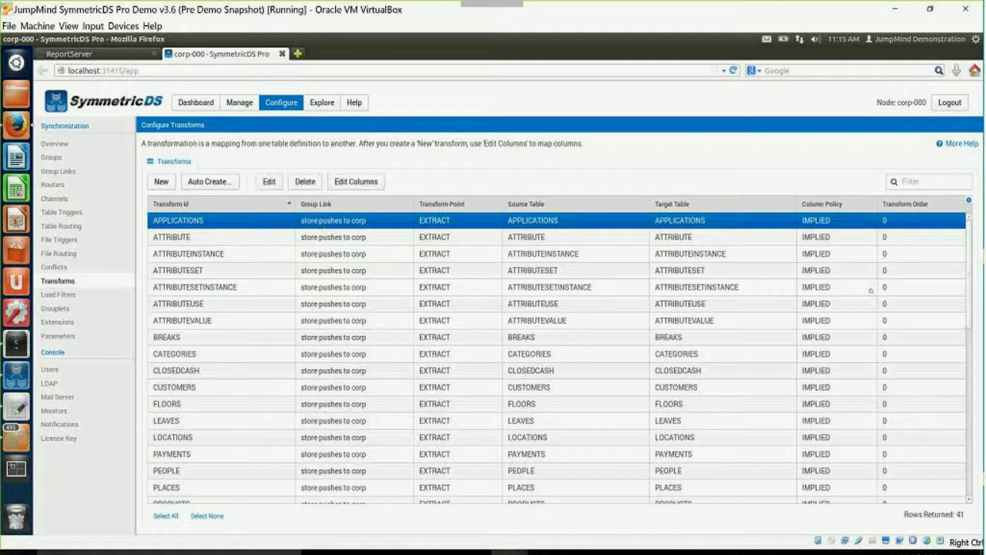
scroll(471, 463, down, 10)
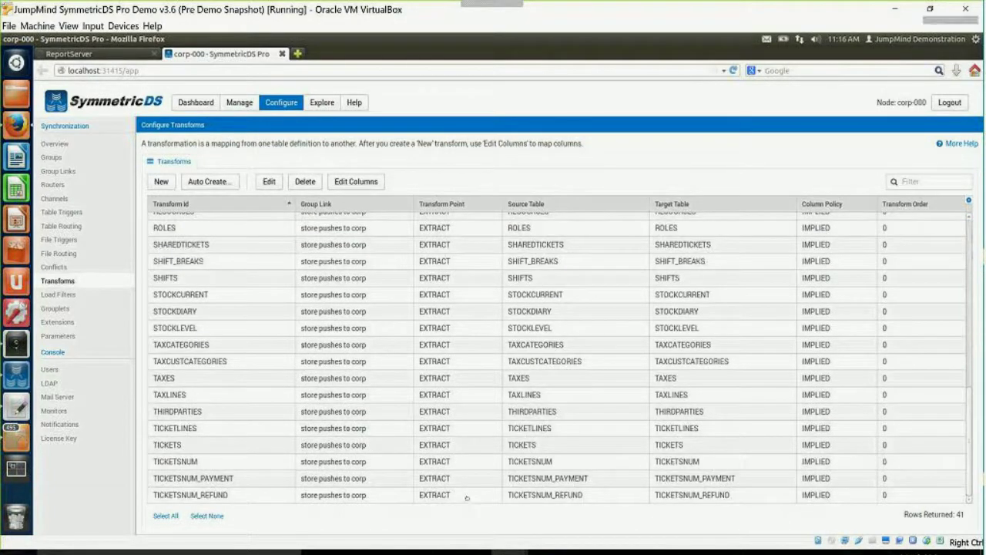
shift+click(466, 497)
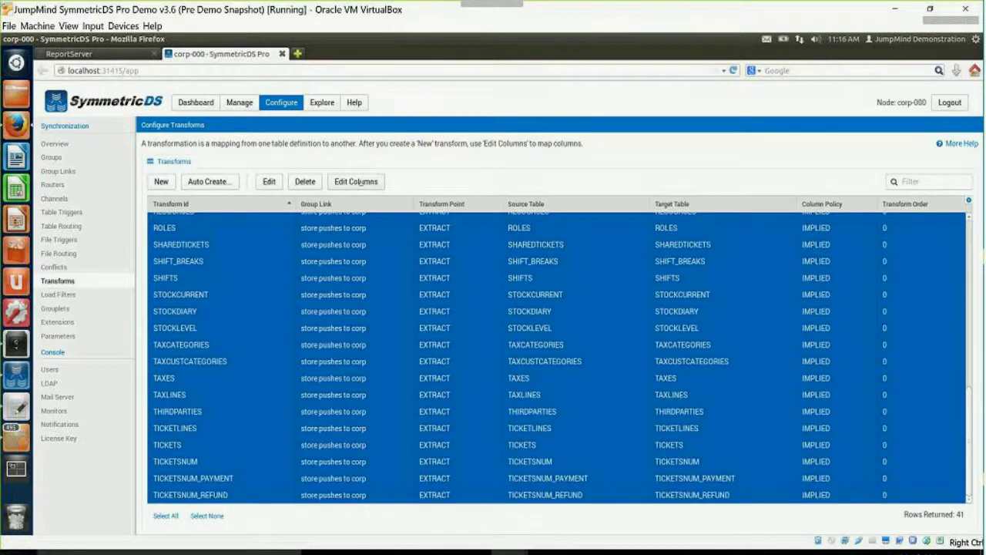
Add a STORE_ID target column mapping to all selected transforms, applying to ALL operations.
click(356, 182)
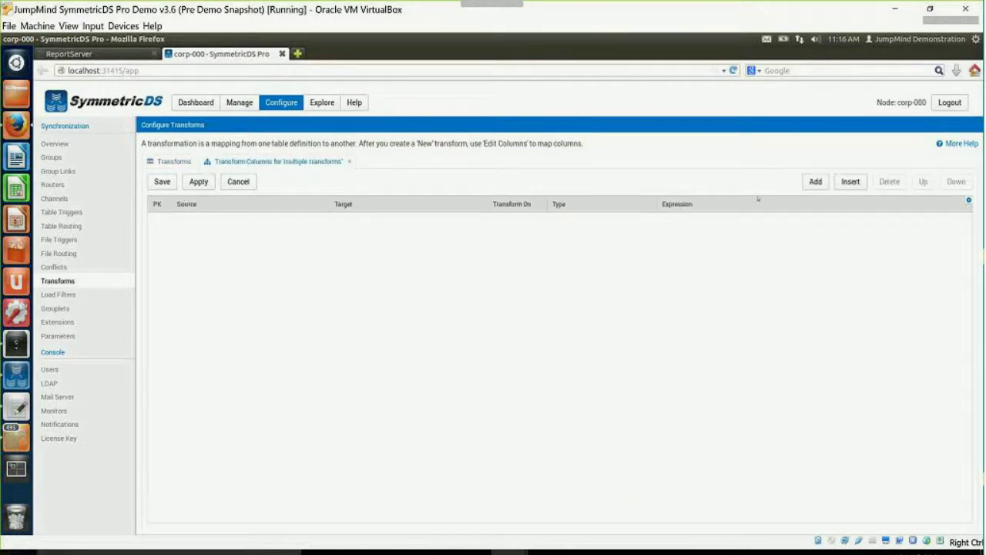
click(815, 181)
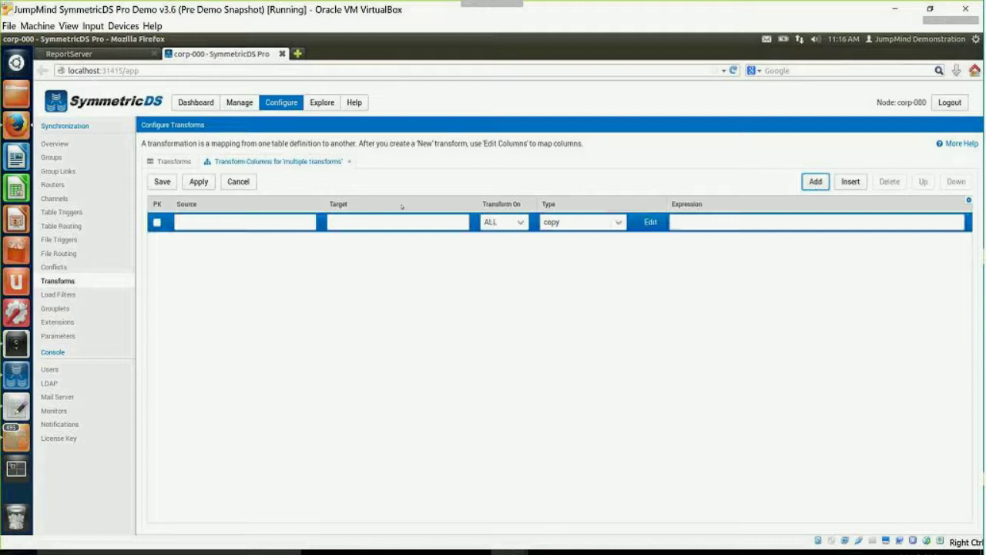
click(357, 222)
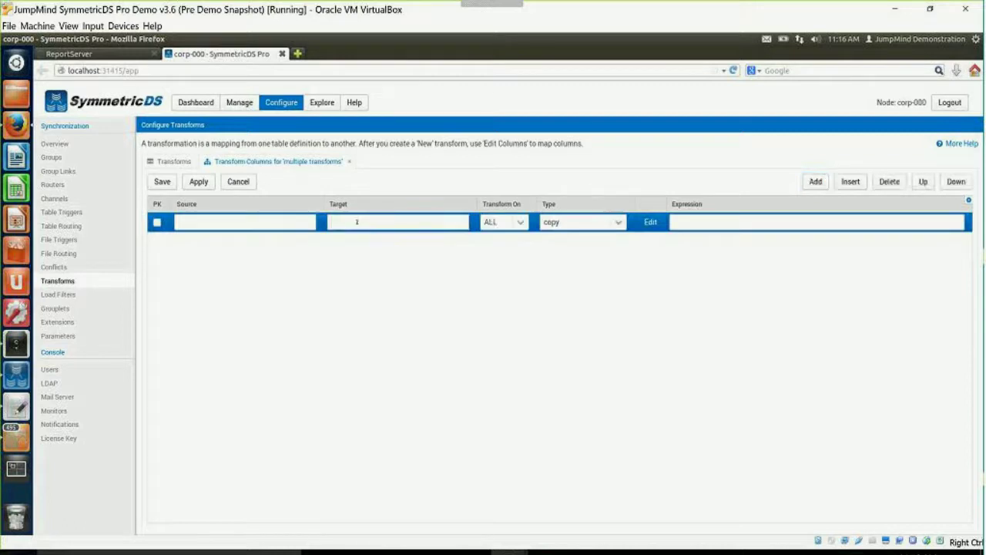
text(STORE_ID)
click(521, 222)
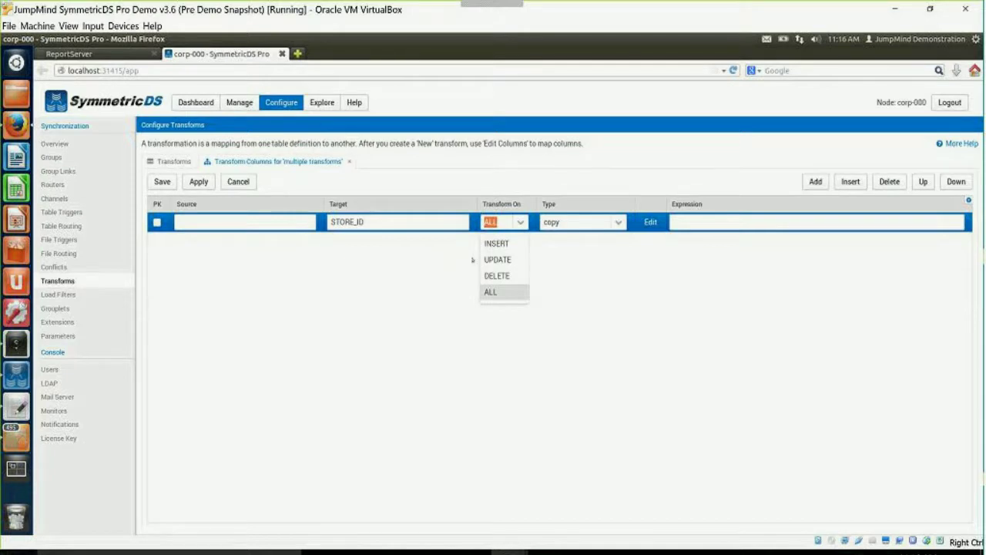
click(495, 295)
Set STORE_ID's transform type to variable source_node_id and save the column mapping.
click(618, 223)
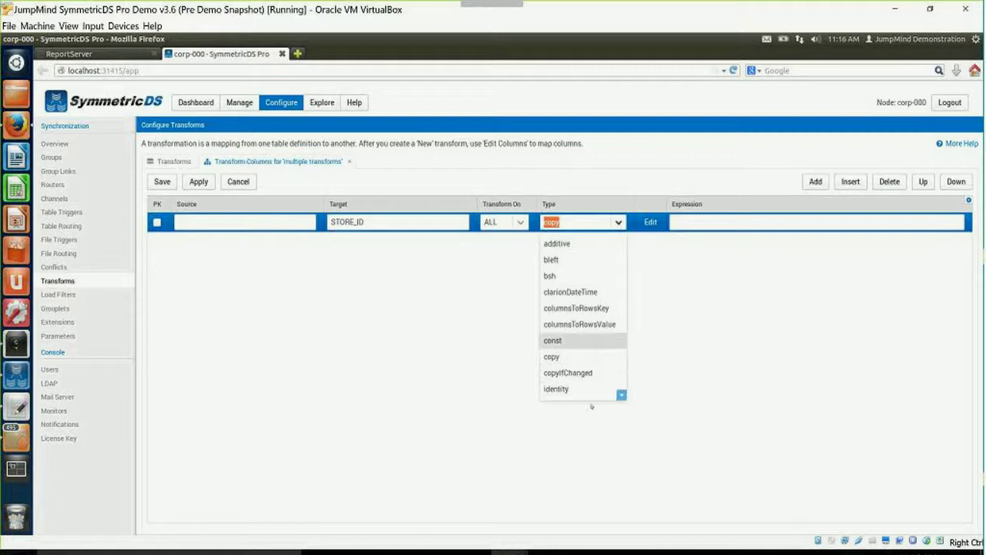
click(621, 394)
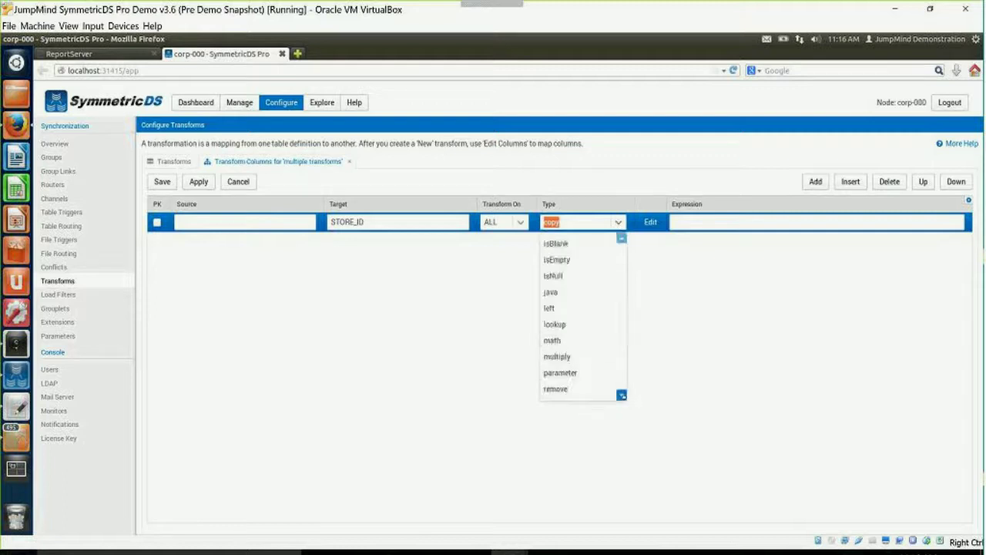
click(621, 395)
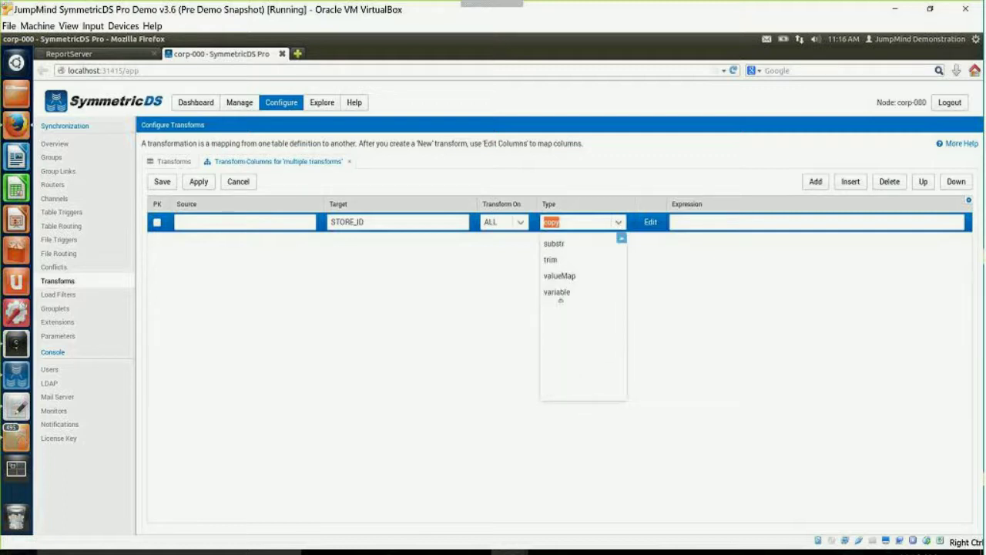
click(561, 299)
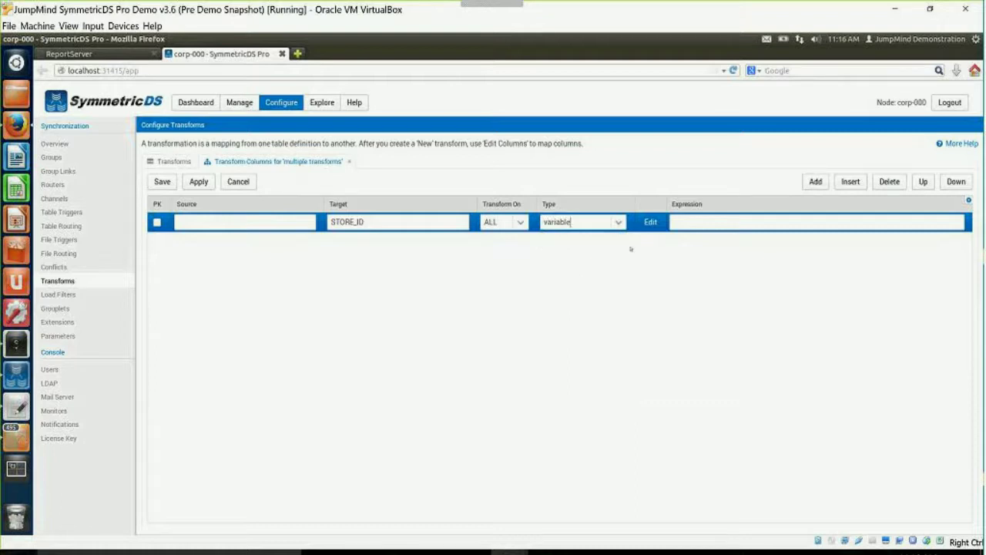
click(651, 222)
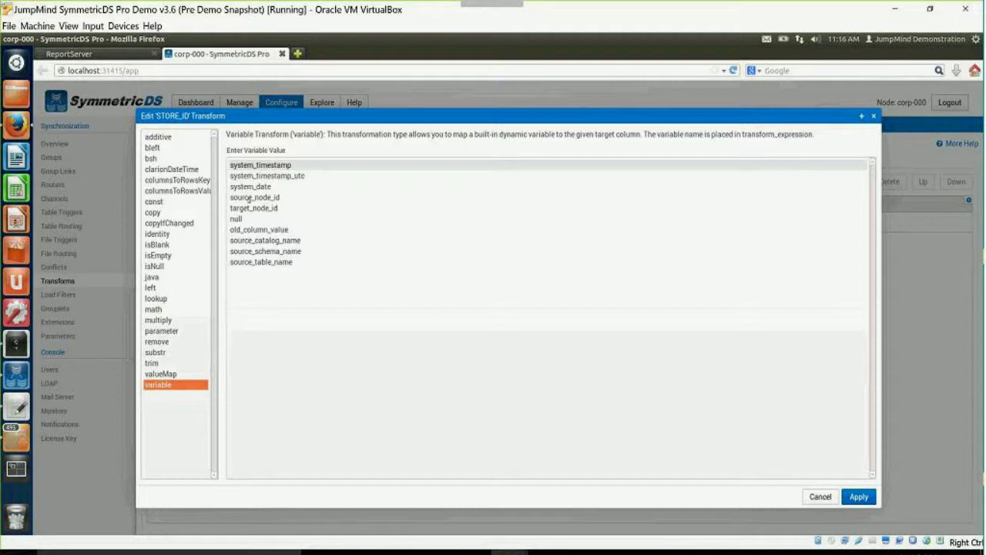
click(248, 199)
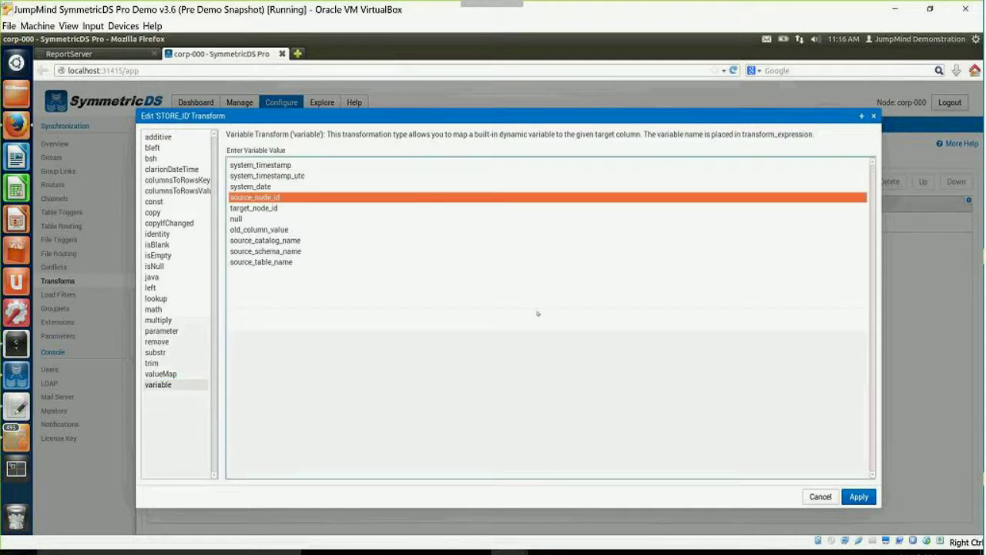
click(860, 497)
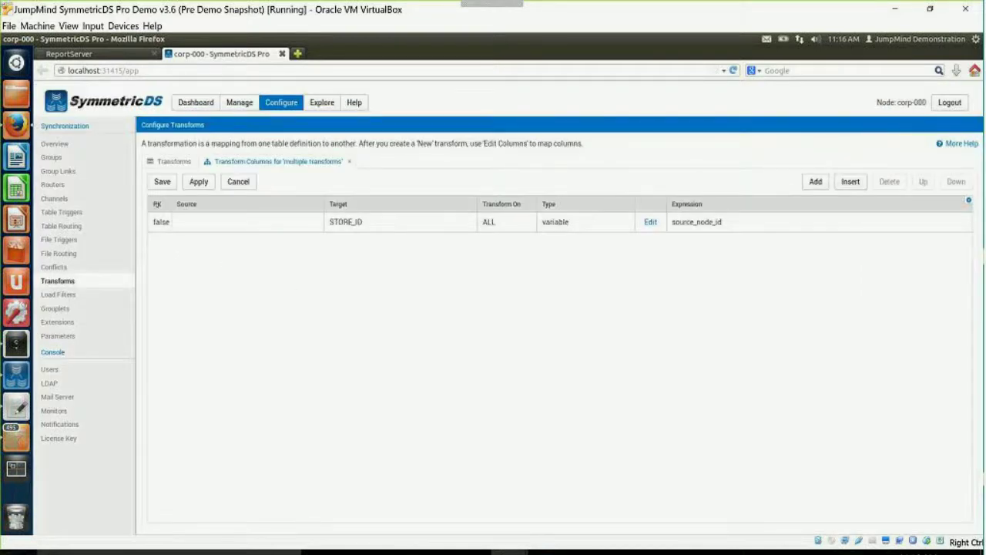
click(162, 185)
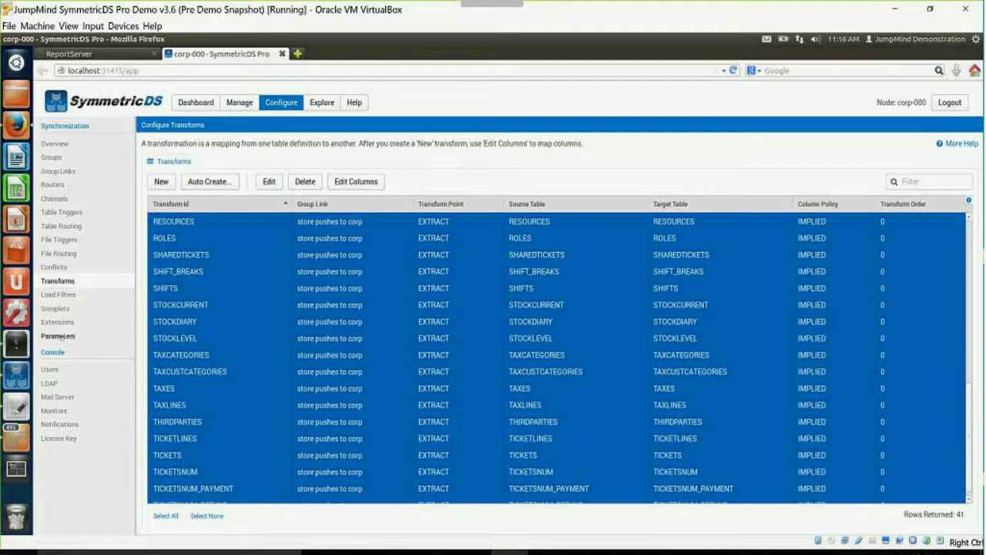
Filter the Parameters list by 'time' and scroll down to the job.* timing settings.
click(58, 336)
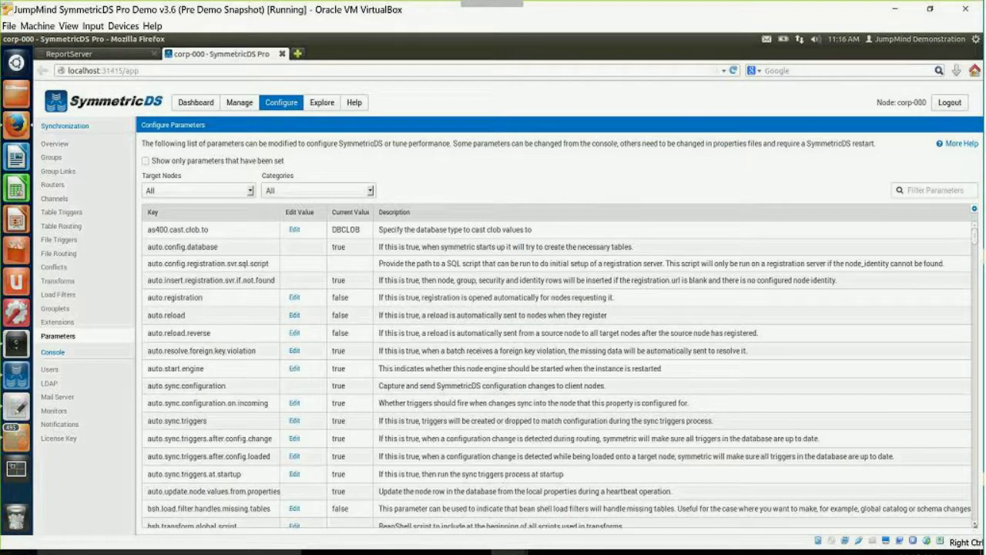
scroll(917, 251, down, 3)
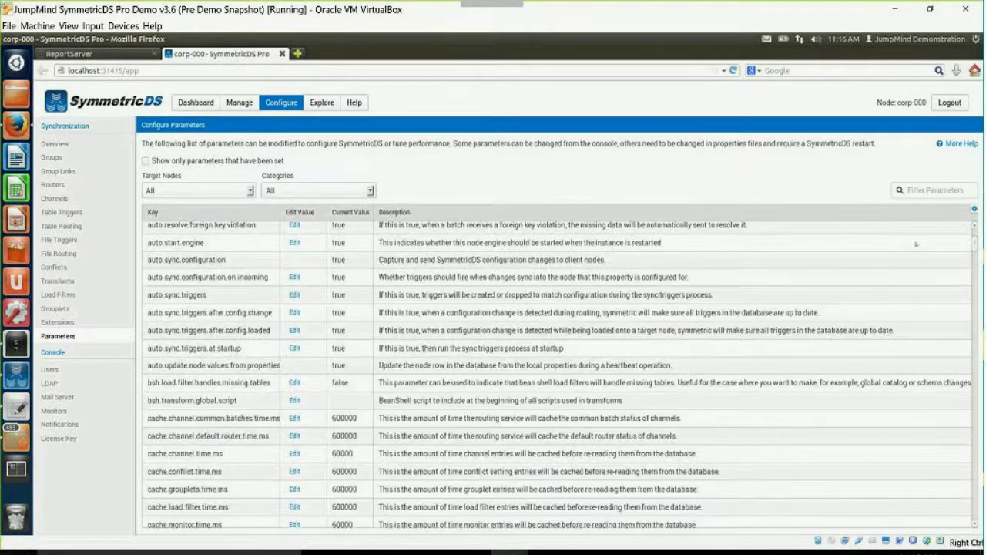
click(923, 189)
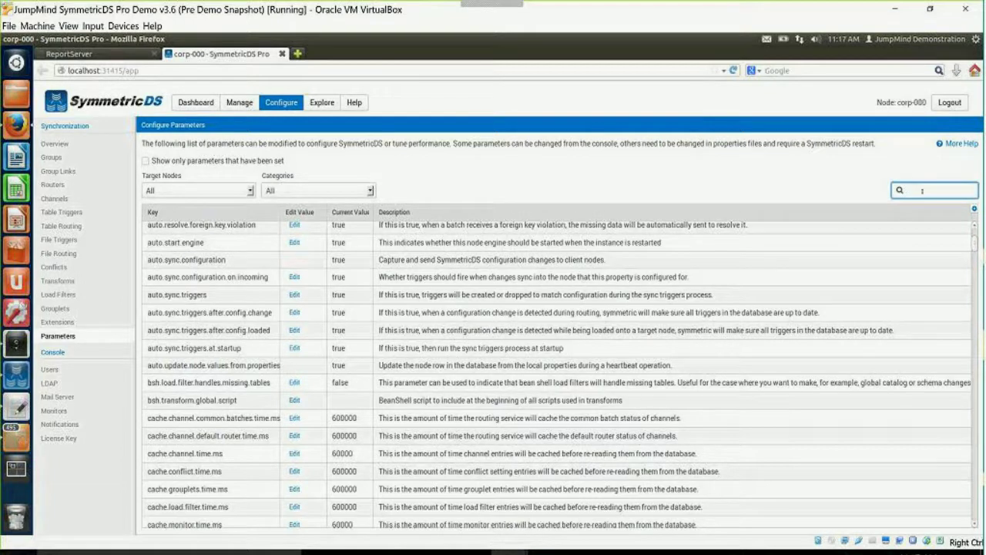
text(time)
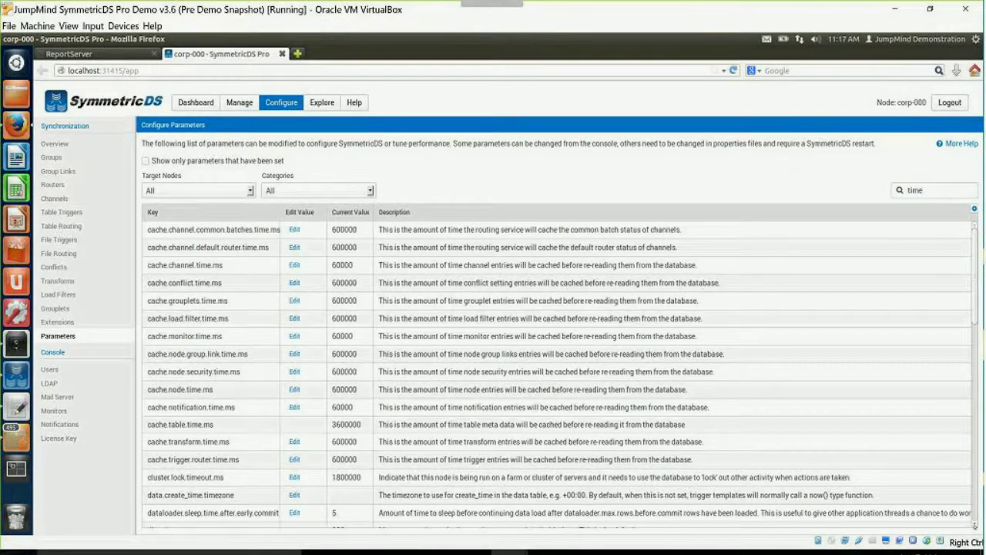
scroll(560, 375, down, 1)
scroll(560, 374, down, 10)
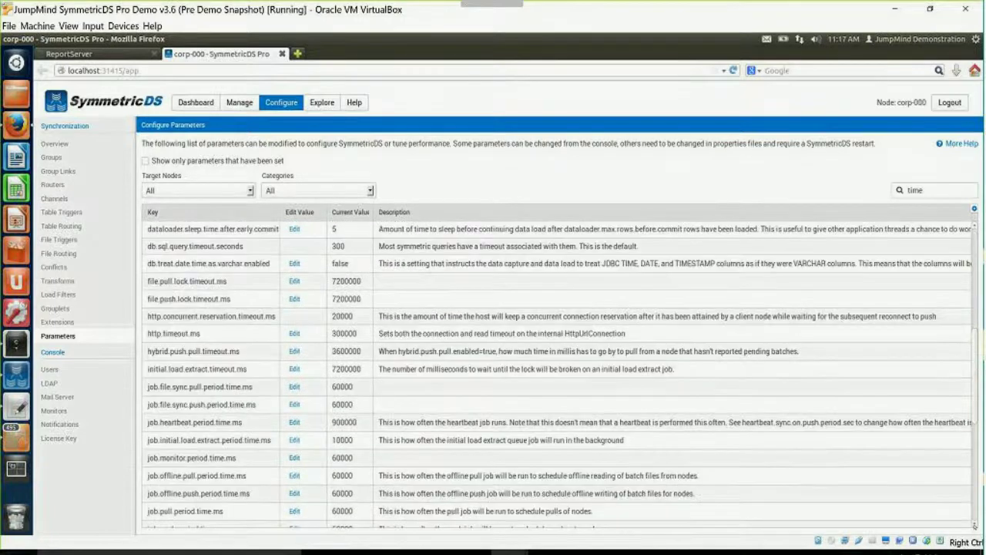
scroll(560, 374, down, 2)
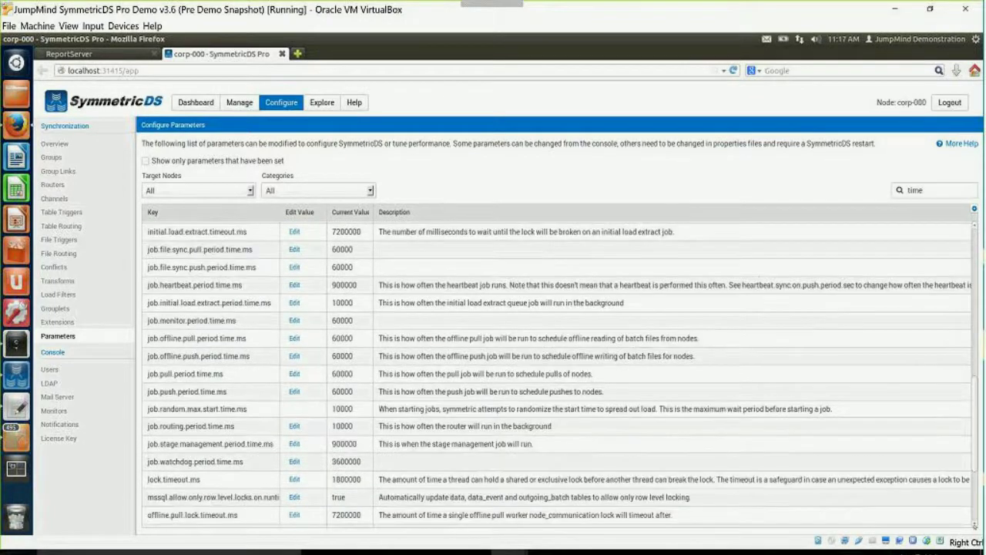
scroll(560, 375, down, 1)
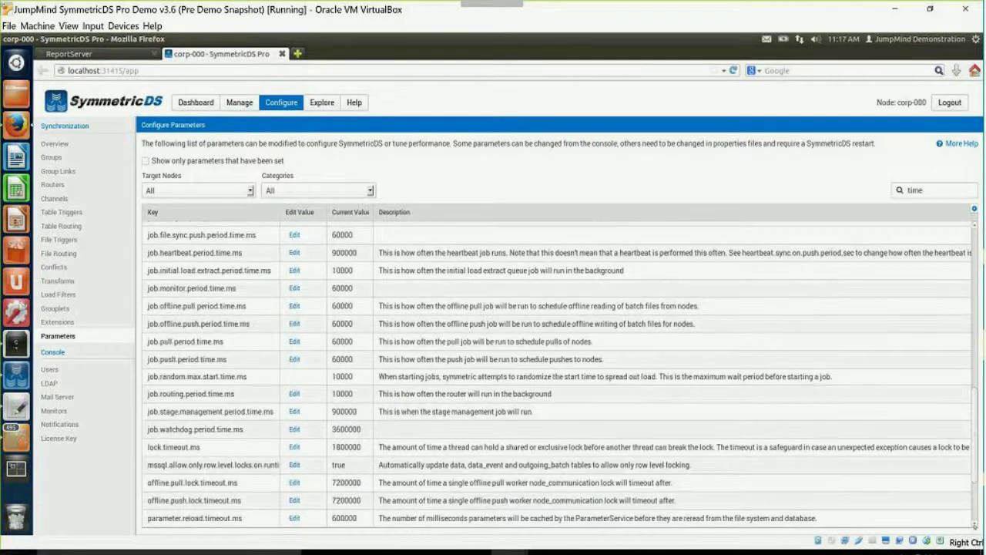
scroll(938, 464, down, 2)
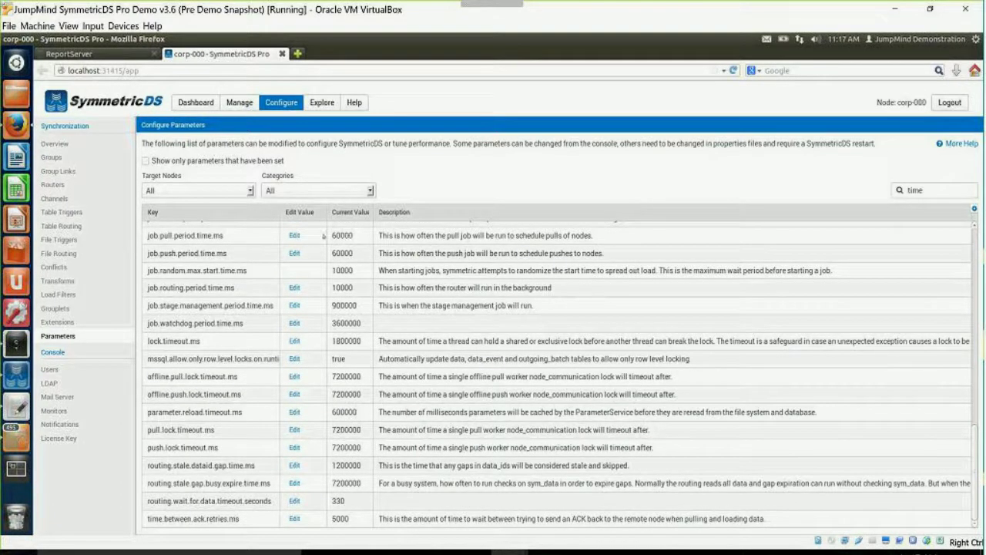
Change job.pull.period.time.ms from 60000 to 10000 and save it.
click(293, 235)
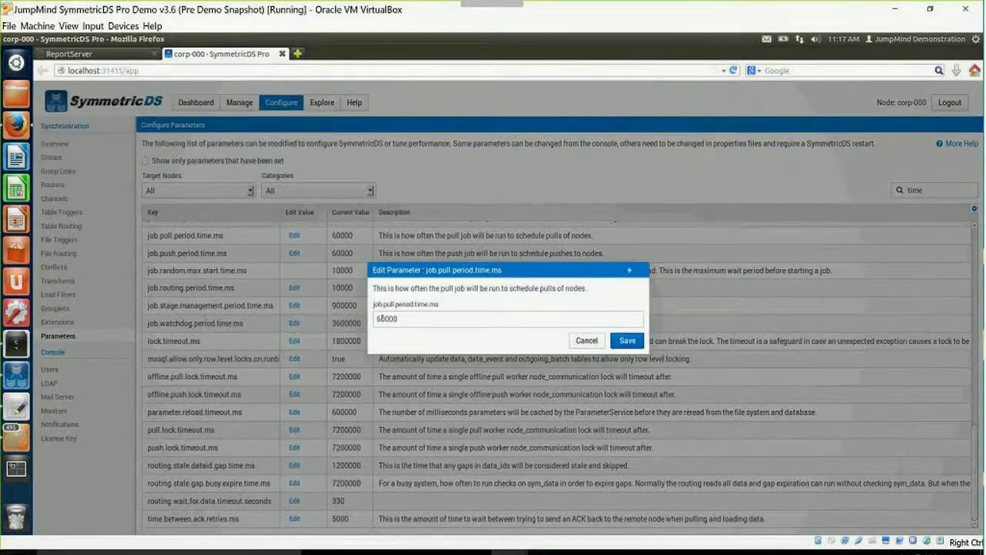
double_click(380, 318)
text(10000)
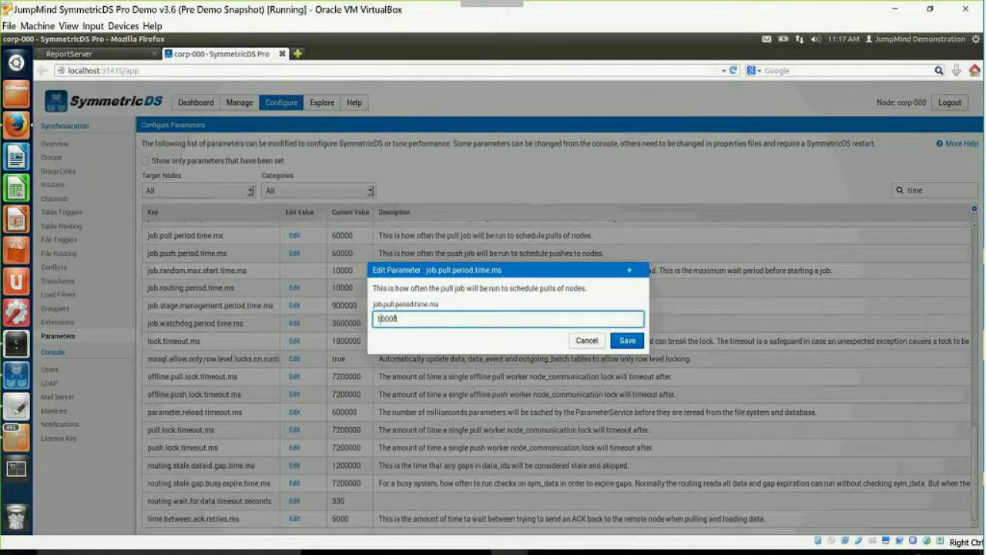
click(628, 339)
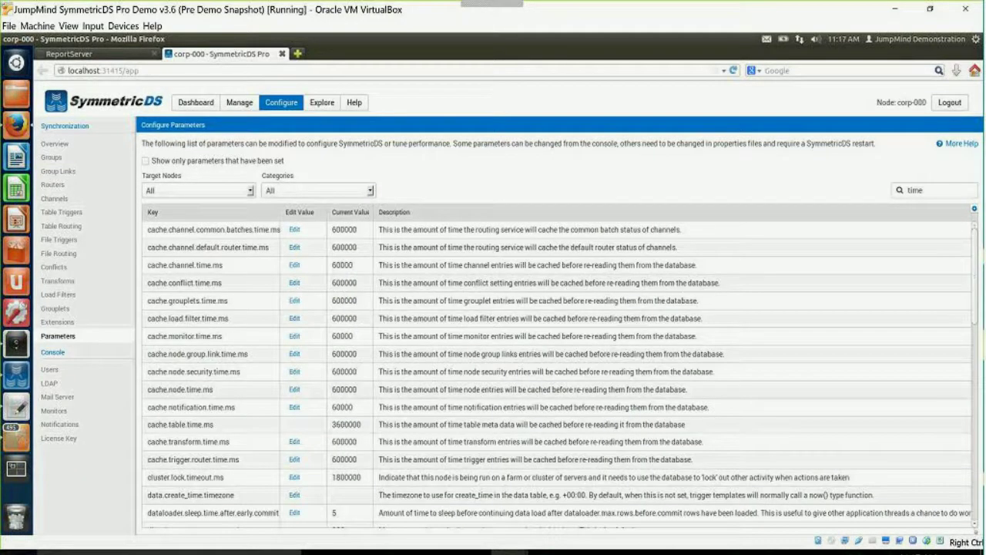
Change job.push.period.time.ms from 60000 to 10000 and save it.
scroll(560, 374, down, 1)
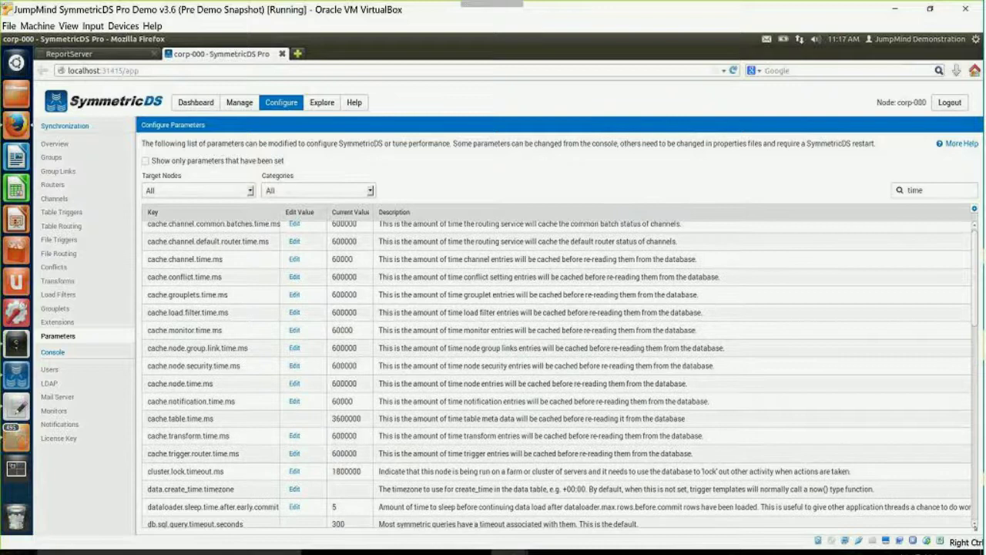
scroll(561, 375, down, 4)
scroll(211, 434, down, 5)
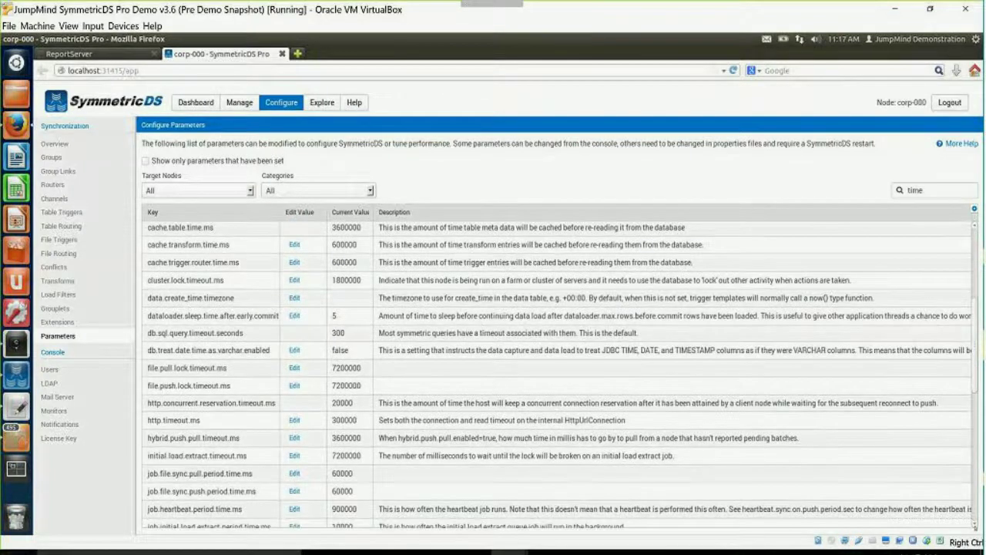
click(292, 434)
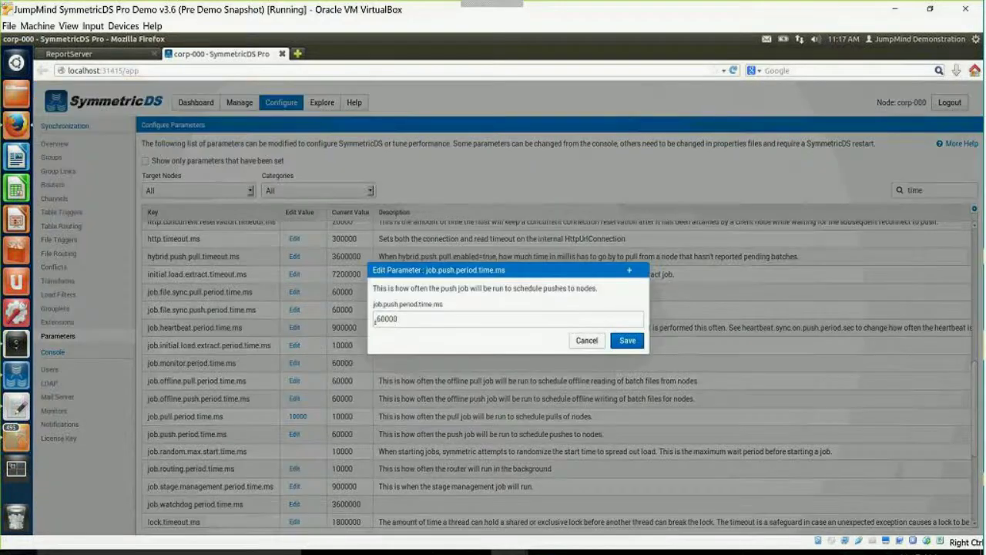
click(379, 318)
text(1)
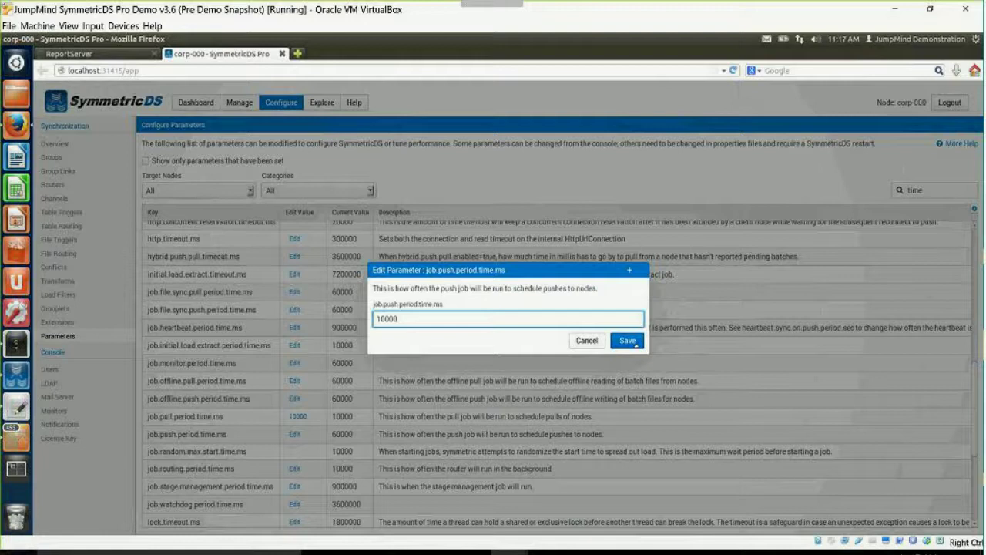
click(636, 344)
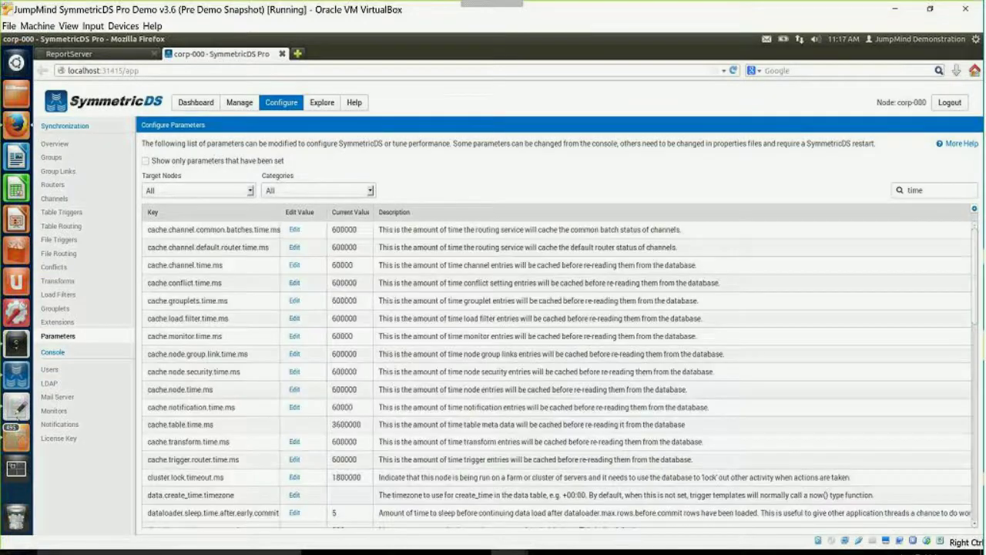
Start a new batchError monitor under Monitors, then cancel it, leaving zero monitors defined.
click(54, 414)
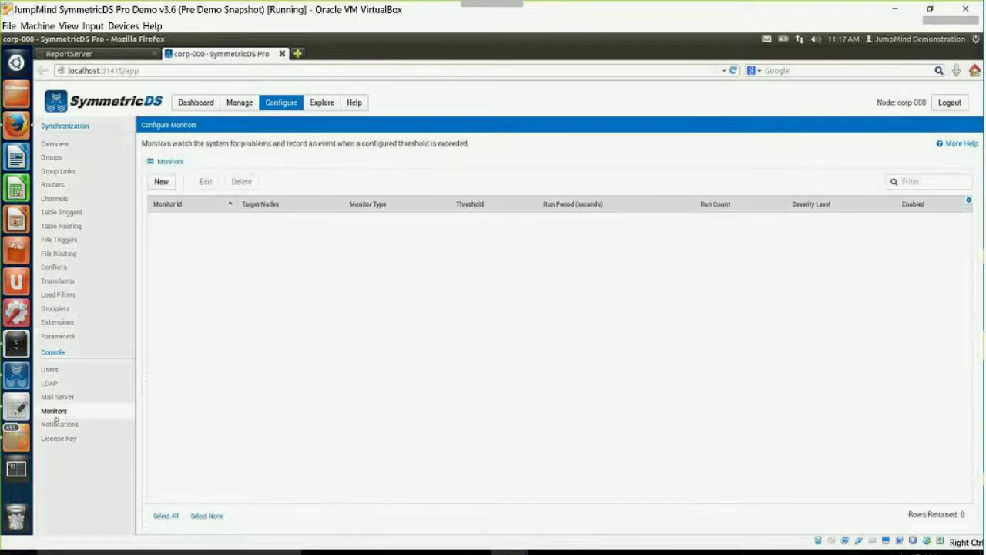
click(162, 183)
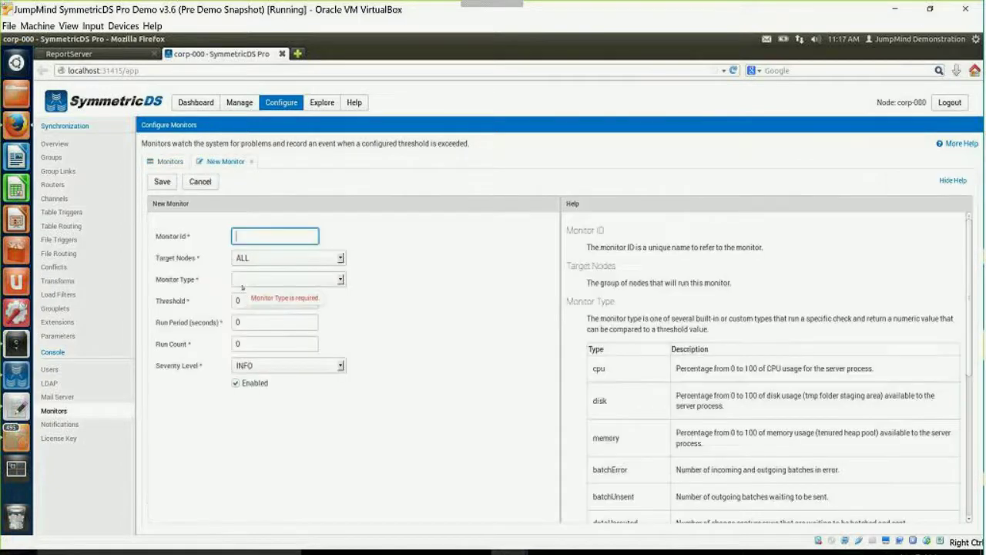
click(242, 280)
click(592, 429)
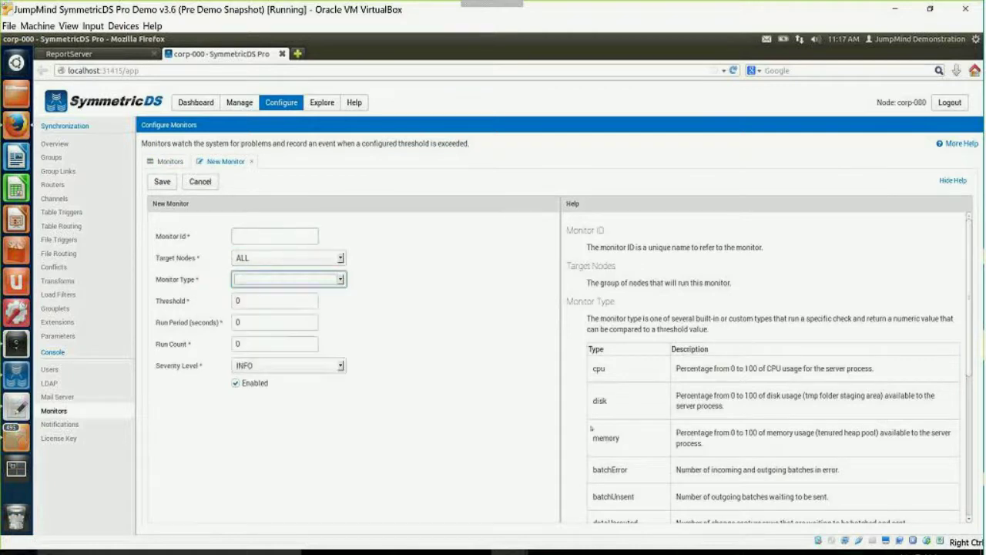
key(Down)
click(200, 182)
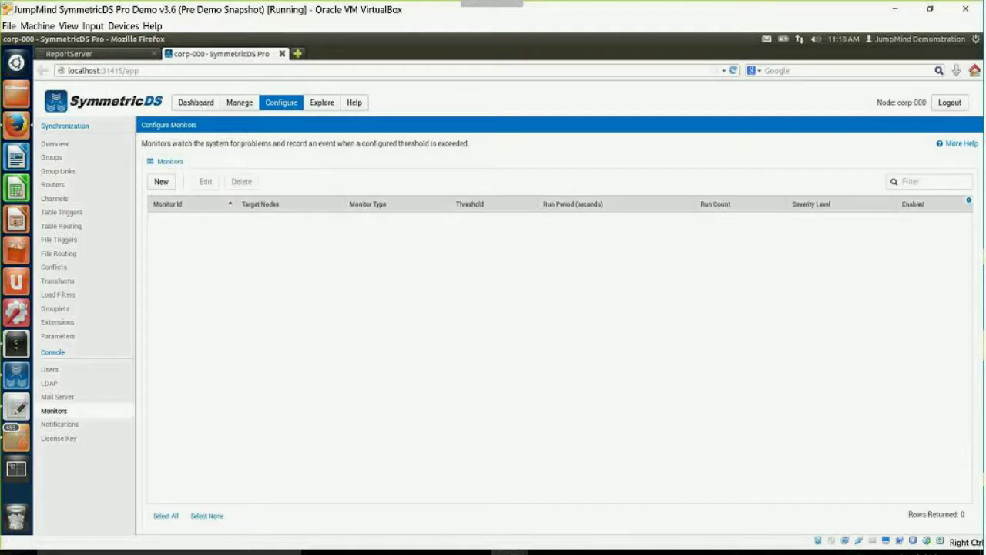
Open Manage > Nodes and launch the Node Setup Wizard with Add....
click(239, 102)
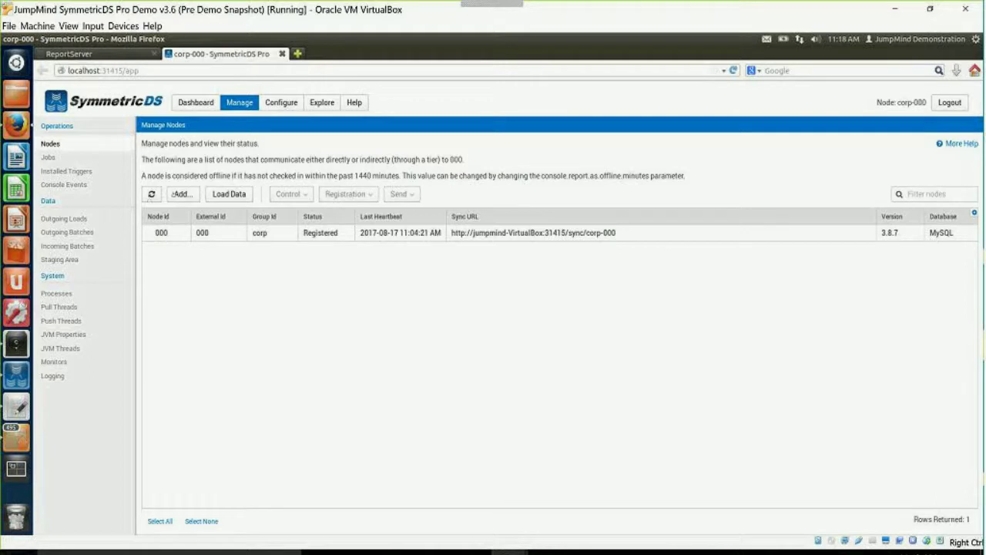
click(183, 195)
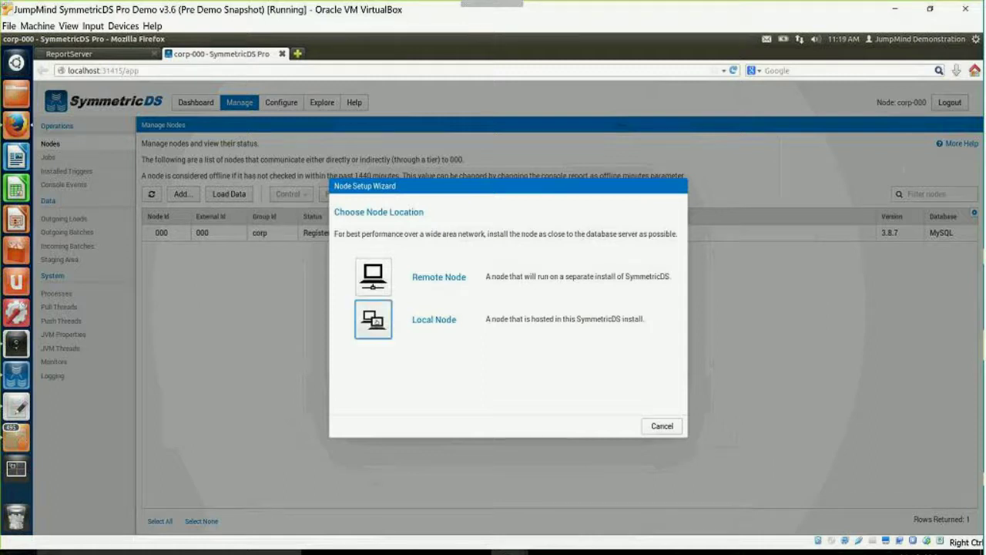
Make it a Local Node using MySQL with URL host and database localhost:3306/store1.
click(375, 321)
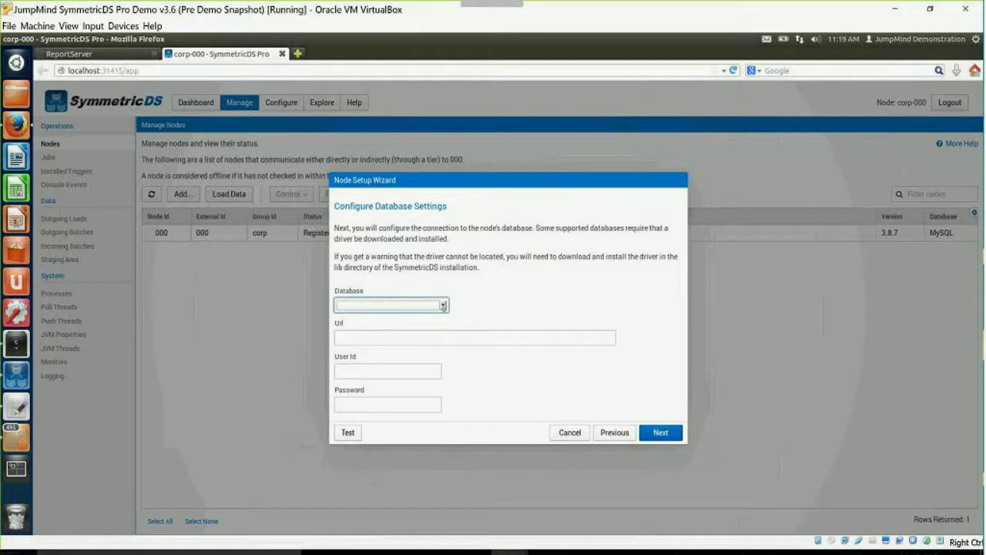
click(444, 305)
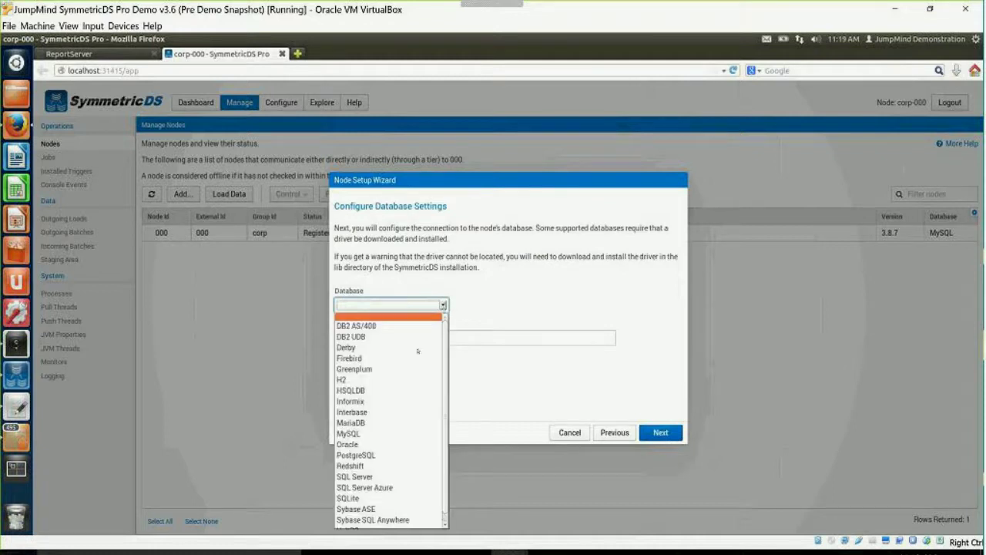
click(396, 434)
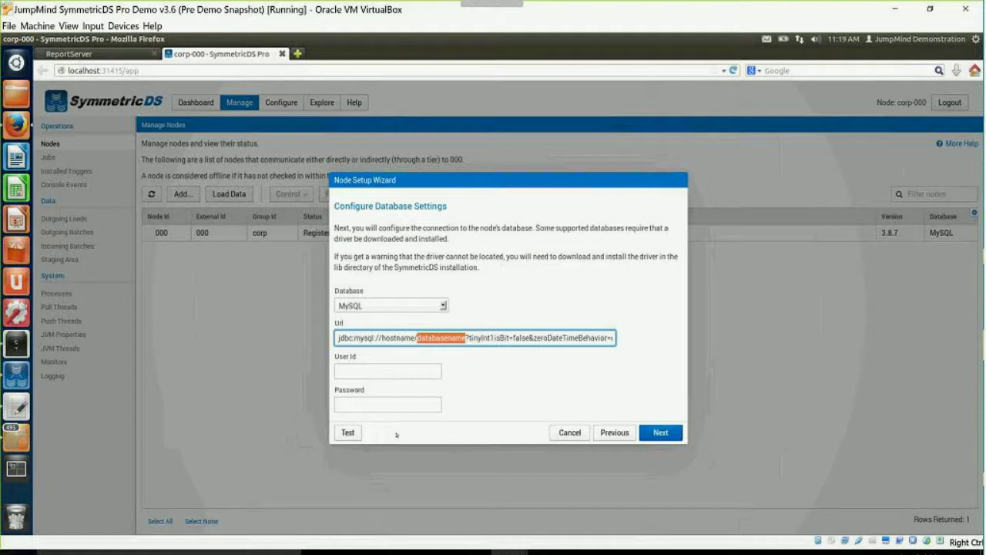
click(382, 338)
key(shift+End)
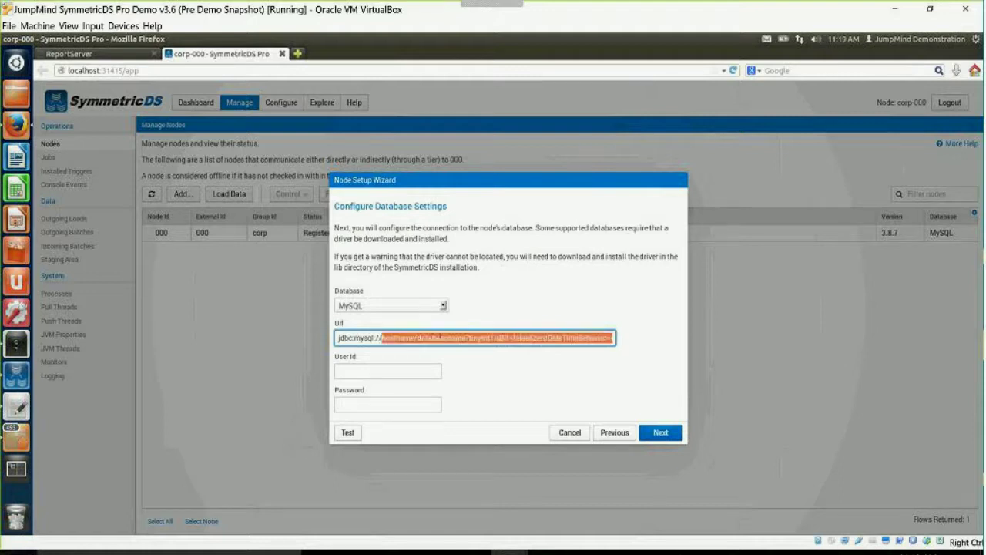
shift+click(466, 337)
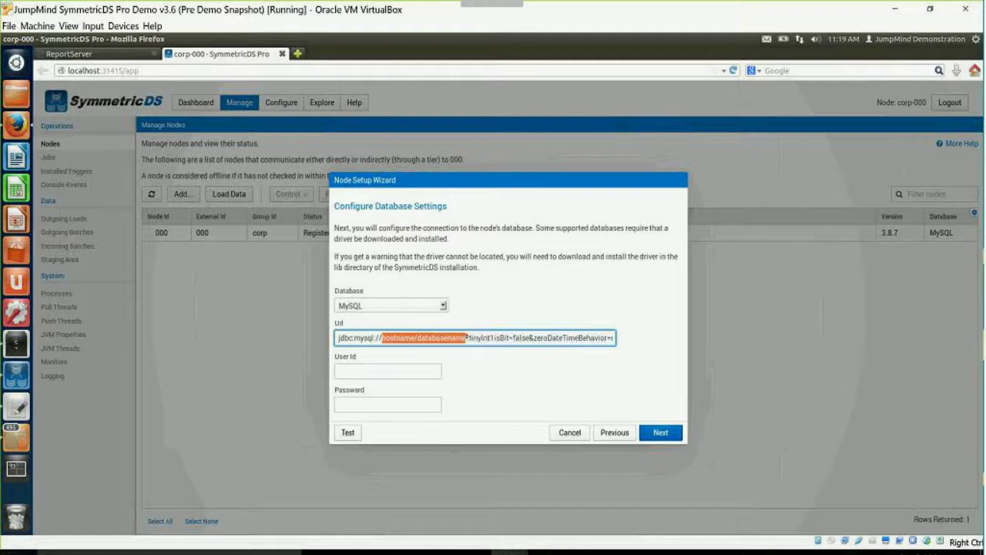
key(Delete)
text(l)
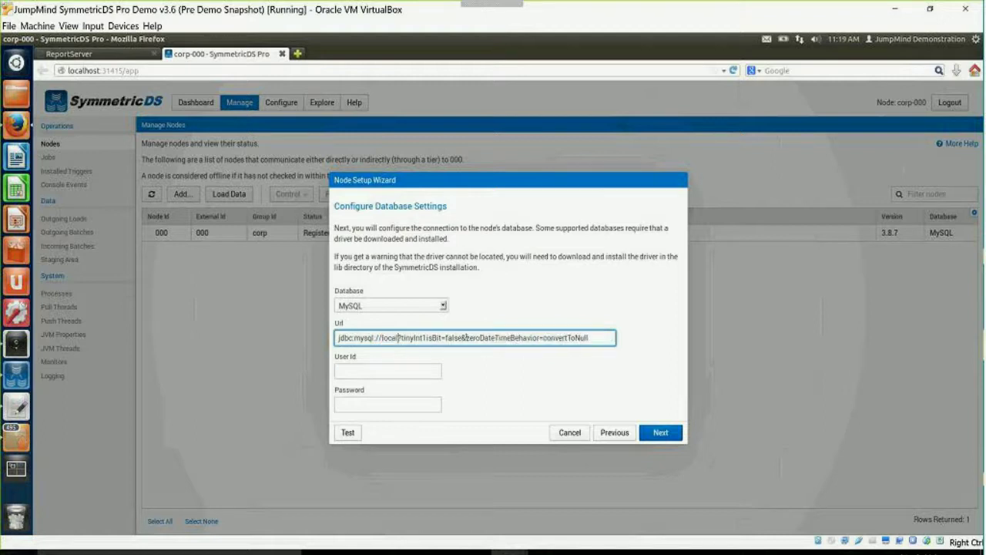
text(ocalhost:3306)
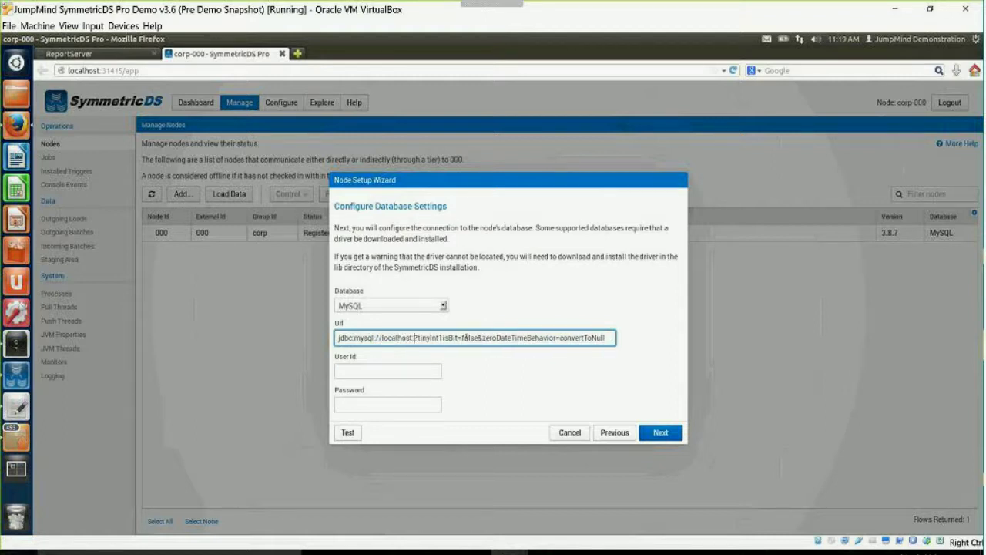
text(/store1)
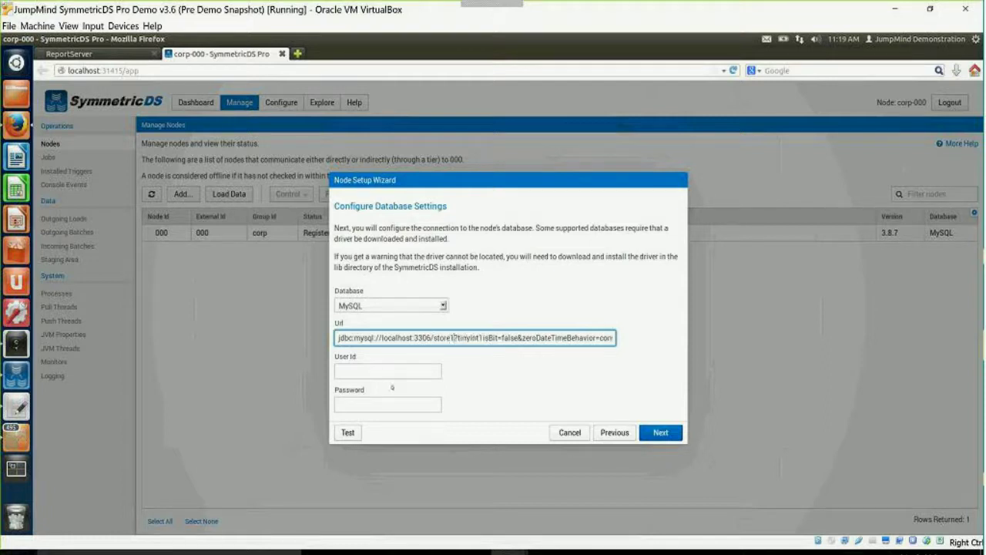
Enter user root and the database password, and test the connection successfully.
click(351, 376)
text(root)
key(Tab)
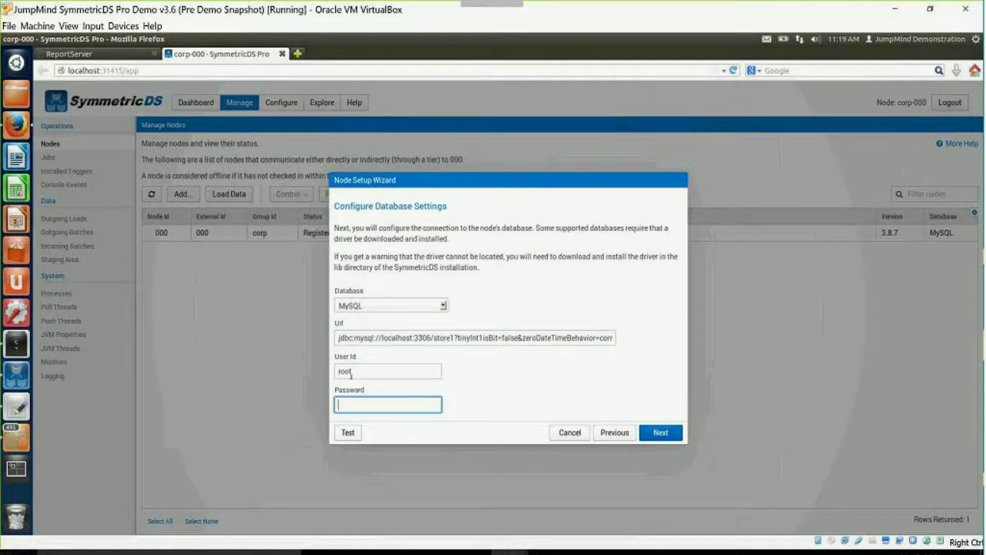
text(password)
click(348, 436)
click(590, 308)
click(660, 433)
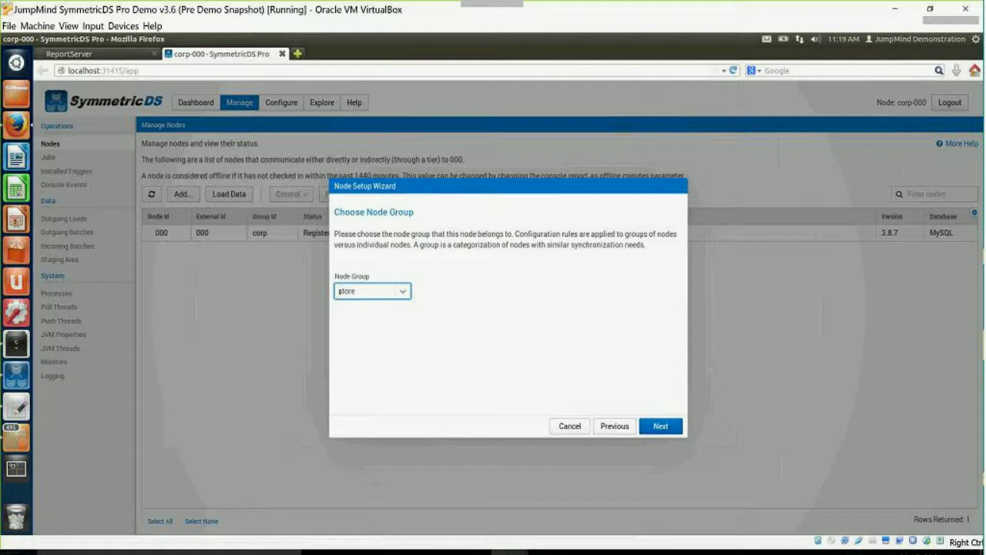
Keep node group store, set External Id 001, accept the default sync URL, and install.
click(662, 427)
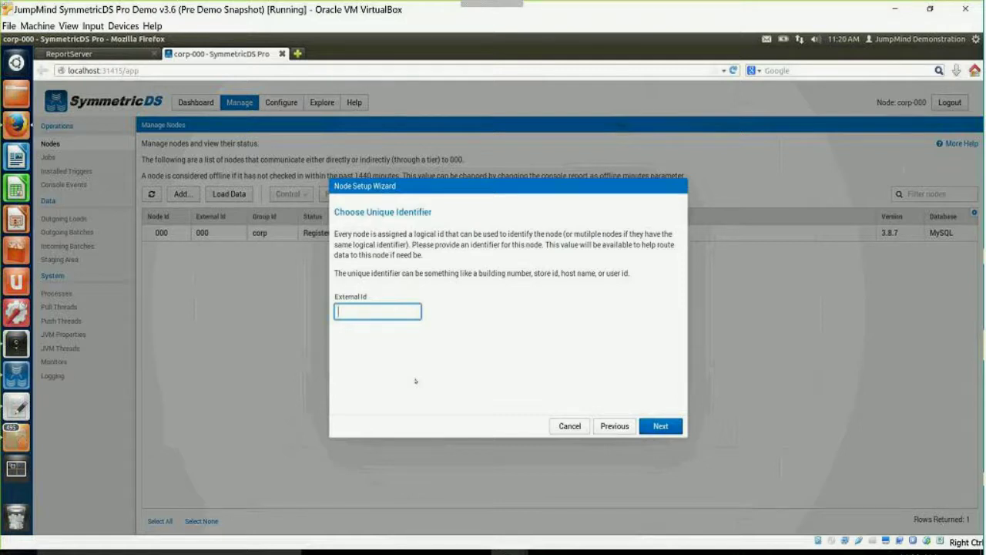
text(000)
key(BackSpace)
key(BackSpace)
key(BackSpace)
text(001)
click(663, 428)
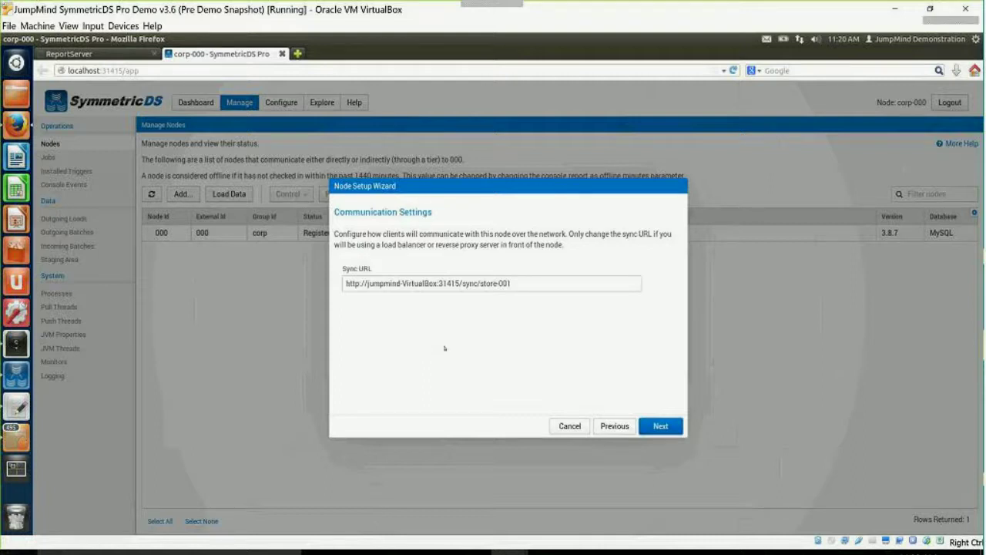
click(659, 426)
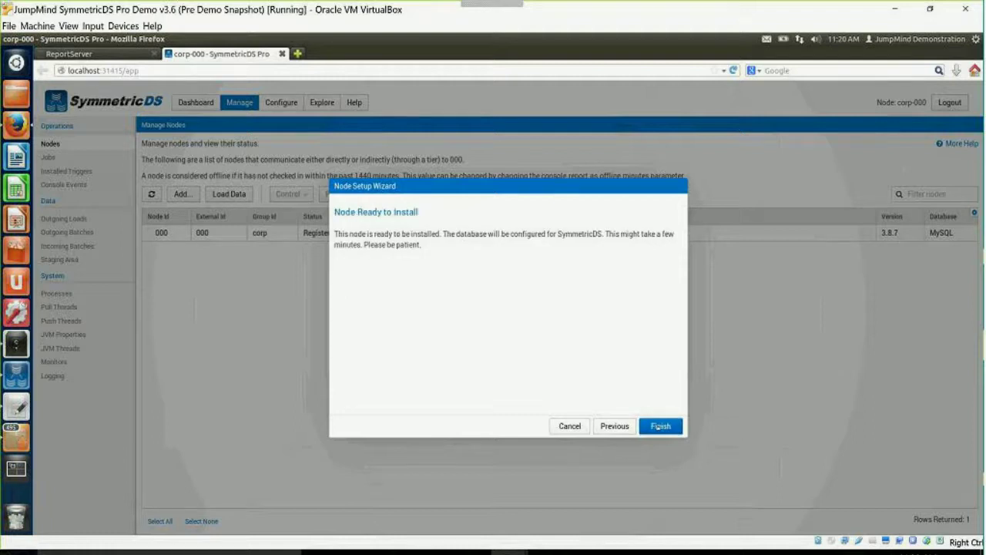
click(658, 425)
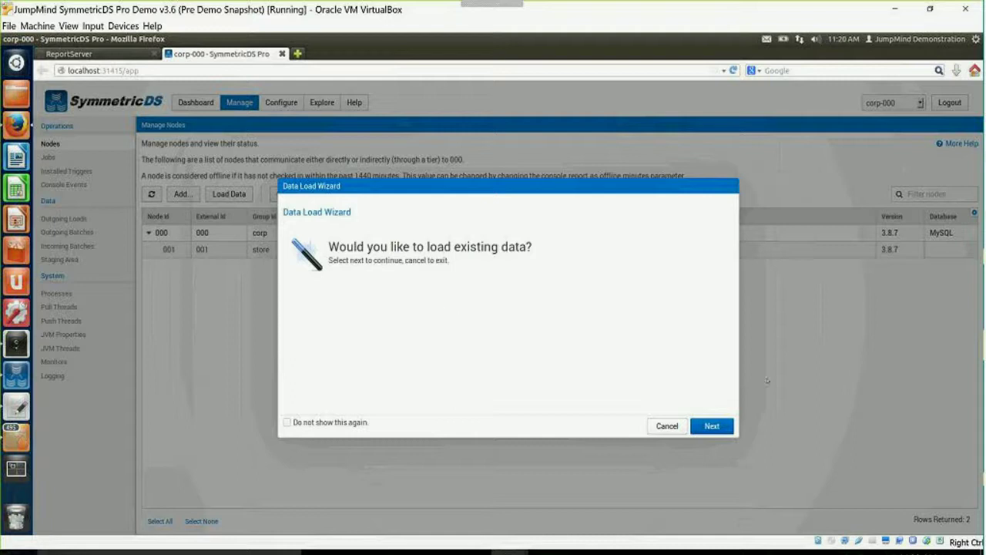
Request an all-tables load with store node 001 as source and corp node 000 as target.
click(723, 428)
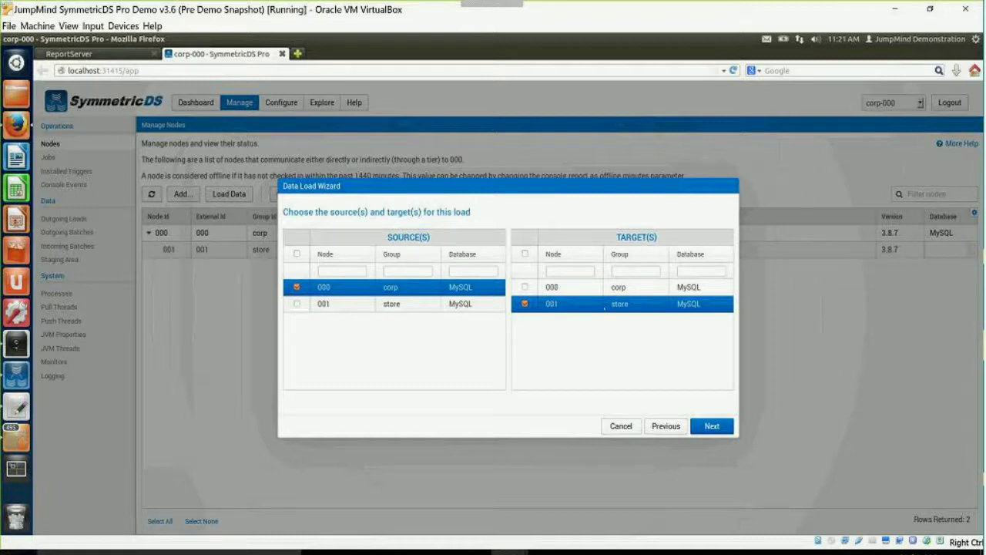
click(297, 287)
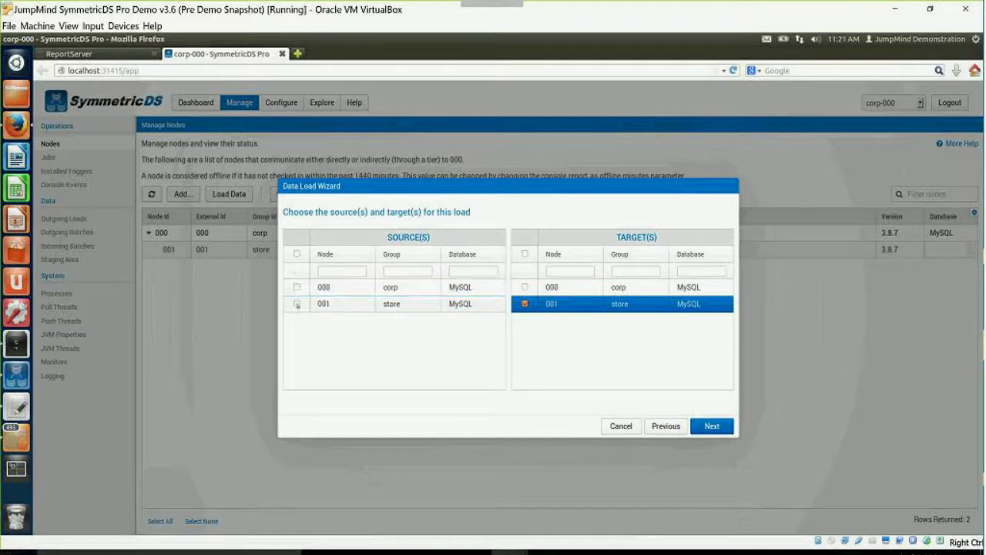
click(297, 303)
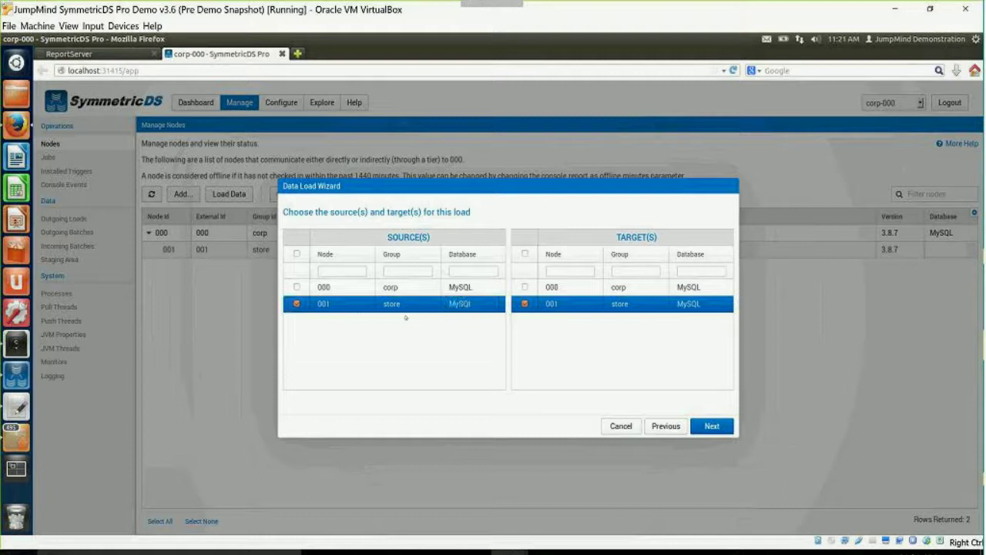
click(619, 303)
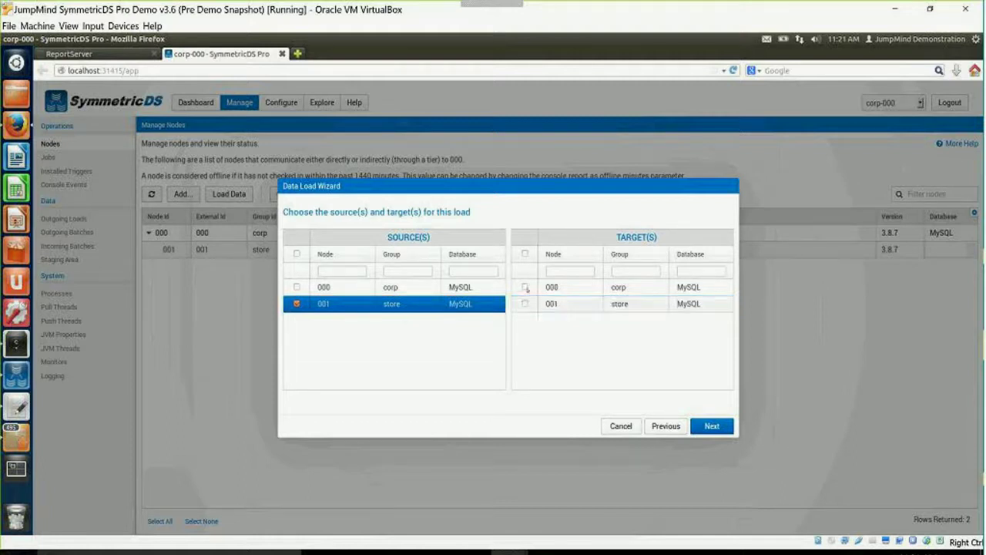
click(619, 287)
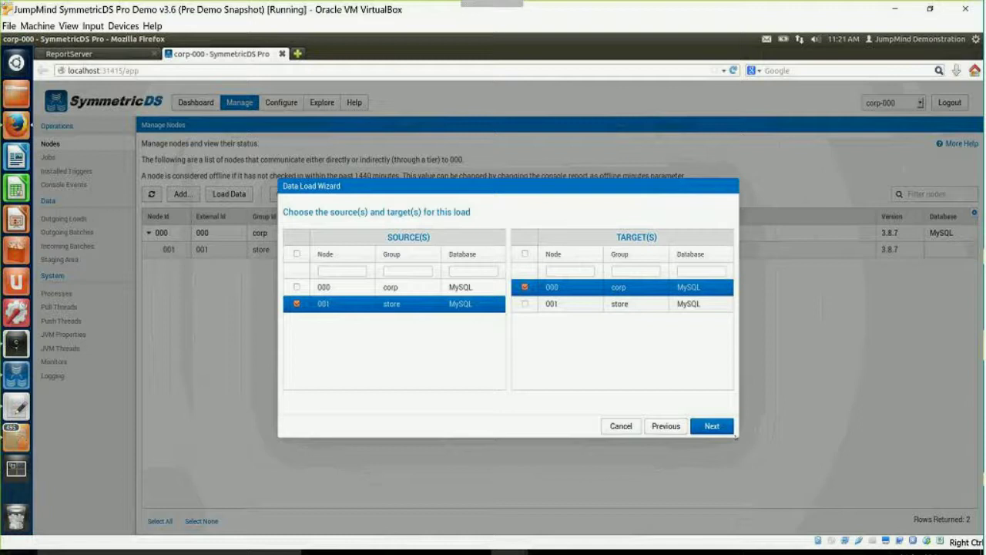
click(722, 431)
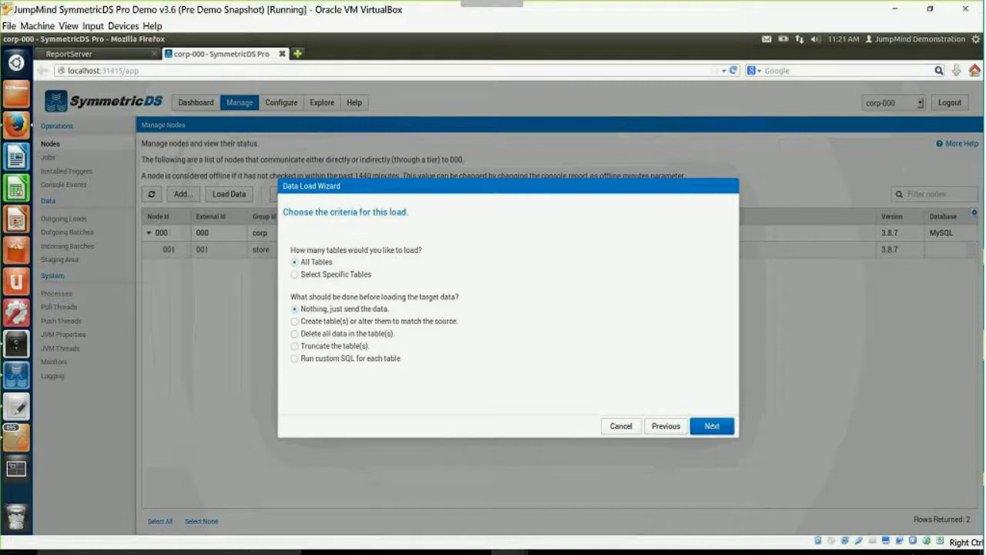
click(712, 425)
click(712, 426)
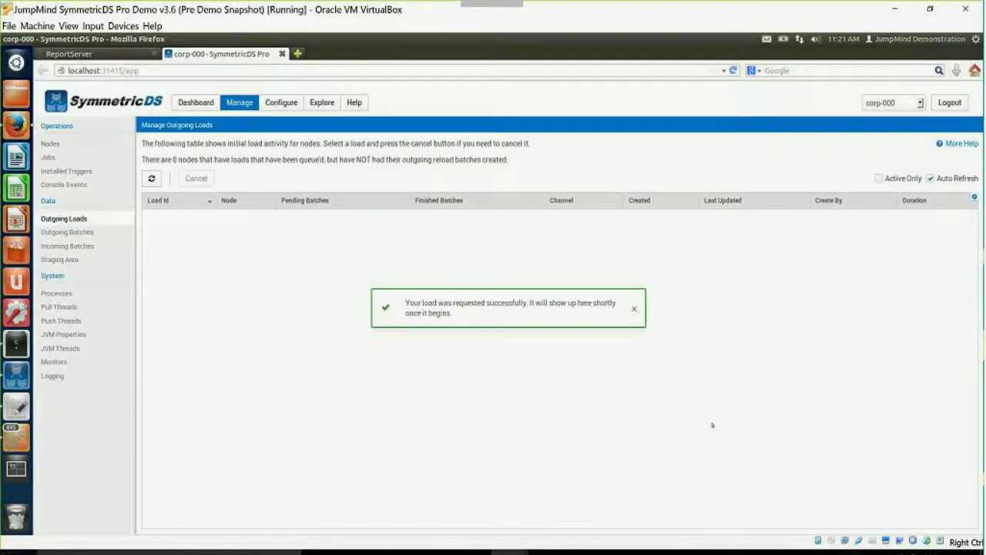